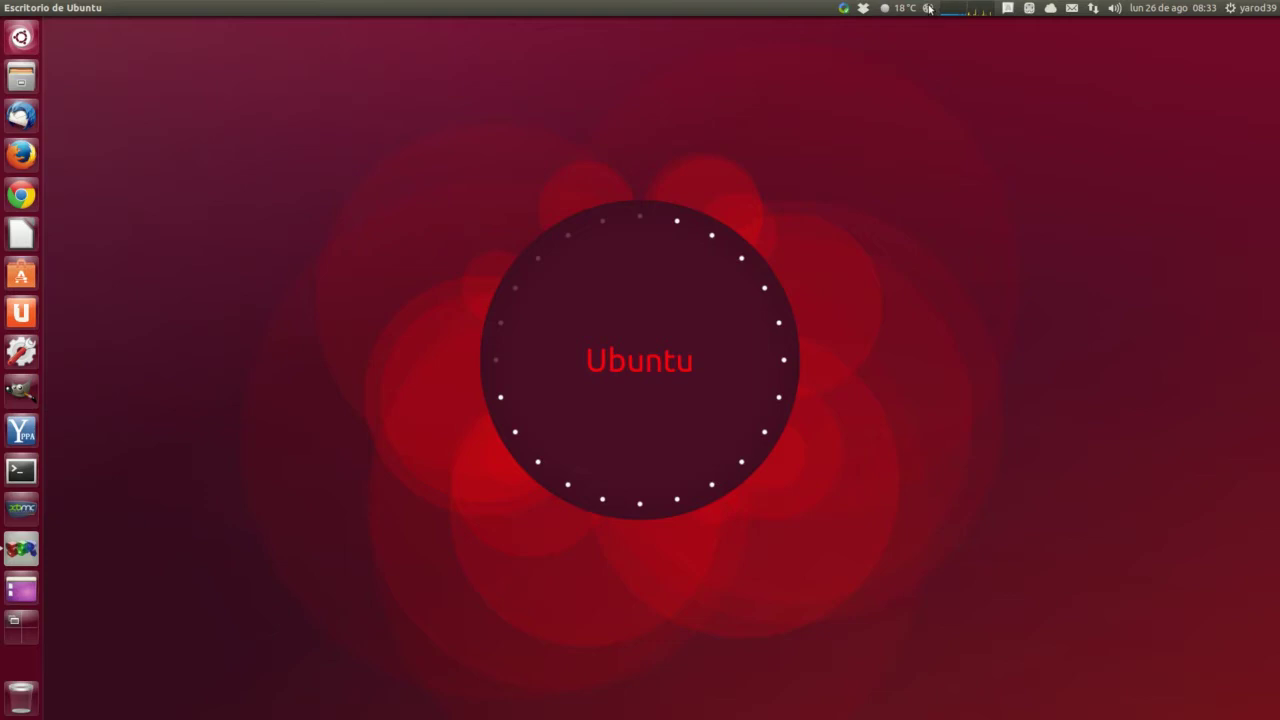
- Open Gnome-Pie's preferences from its indicator and move the settings window clear of the middle of the desktop
key("super")
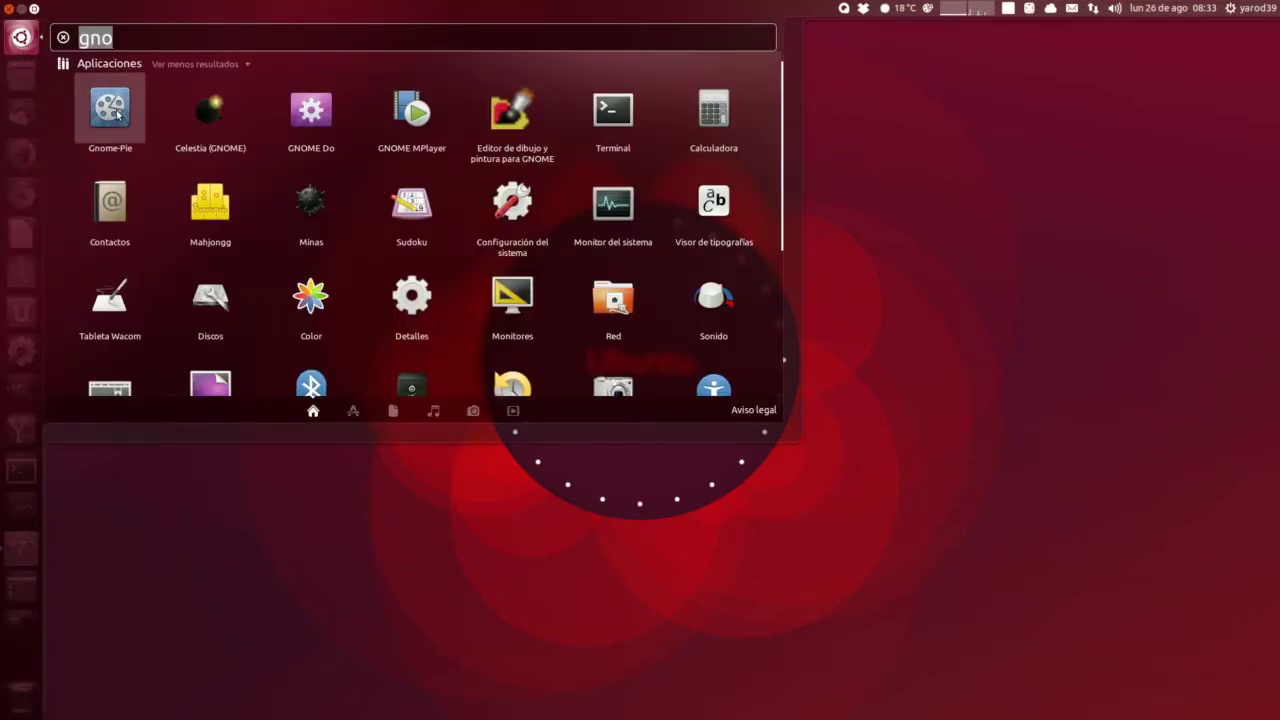
left_click(823, 112)
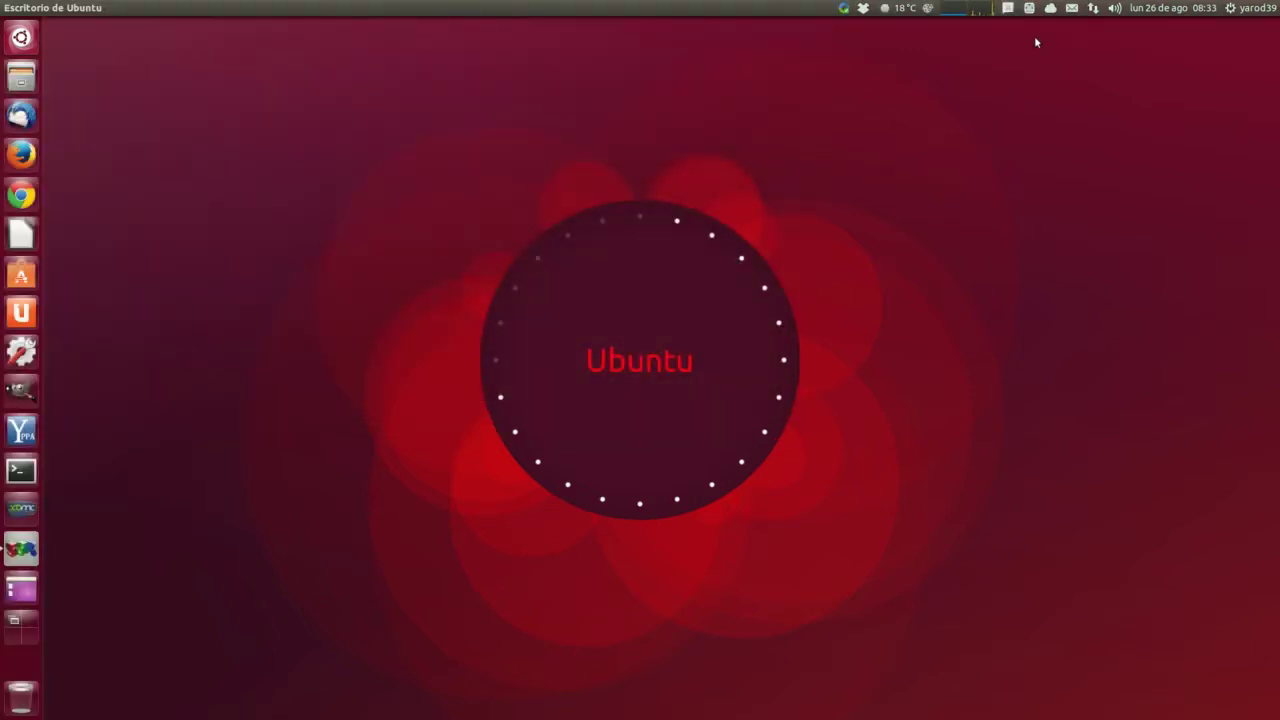
left_click(929, 9)
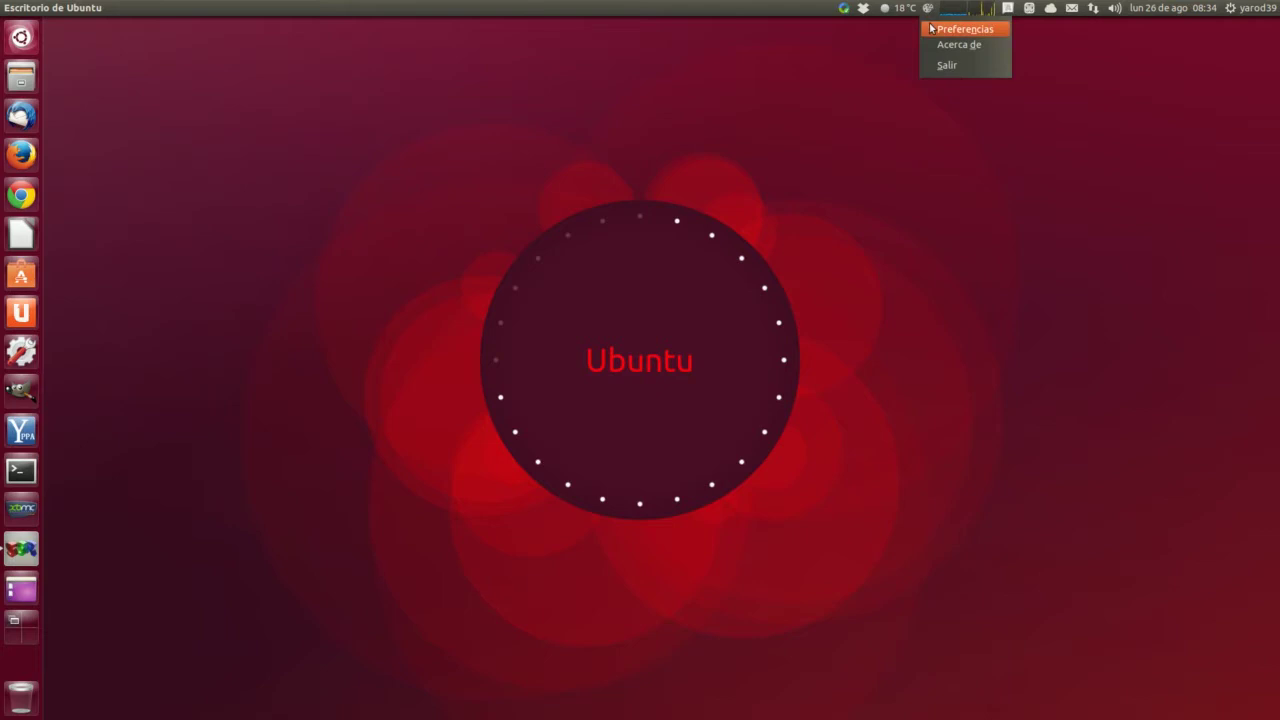
left_click(930, 28)
left_click_drag(631, 151, 258, 59)
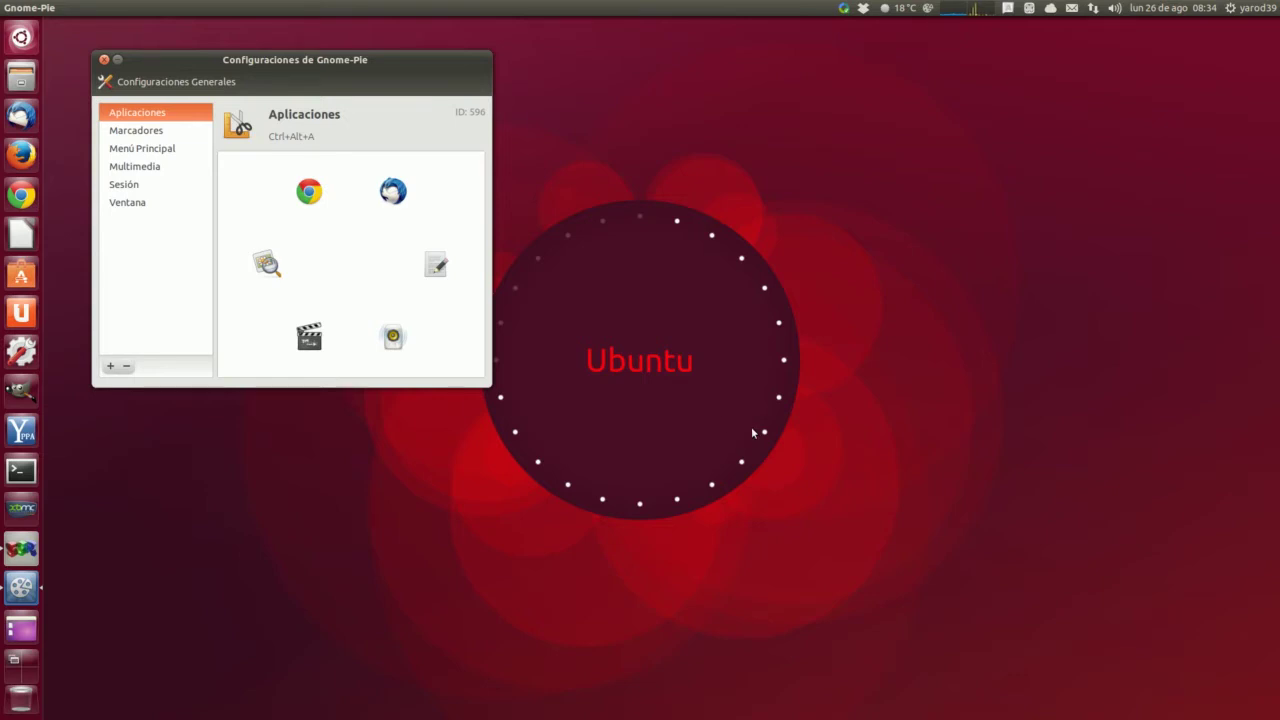
- Display the Aplicaciones pie and the Ventana pie on the desktop, dismissing each one without launching a slice
key("ctrl+alt+a")
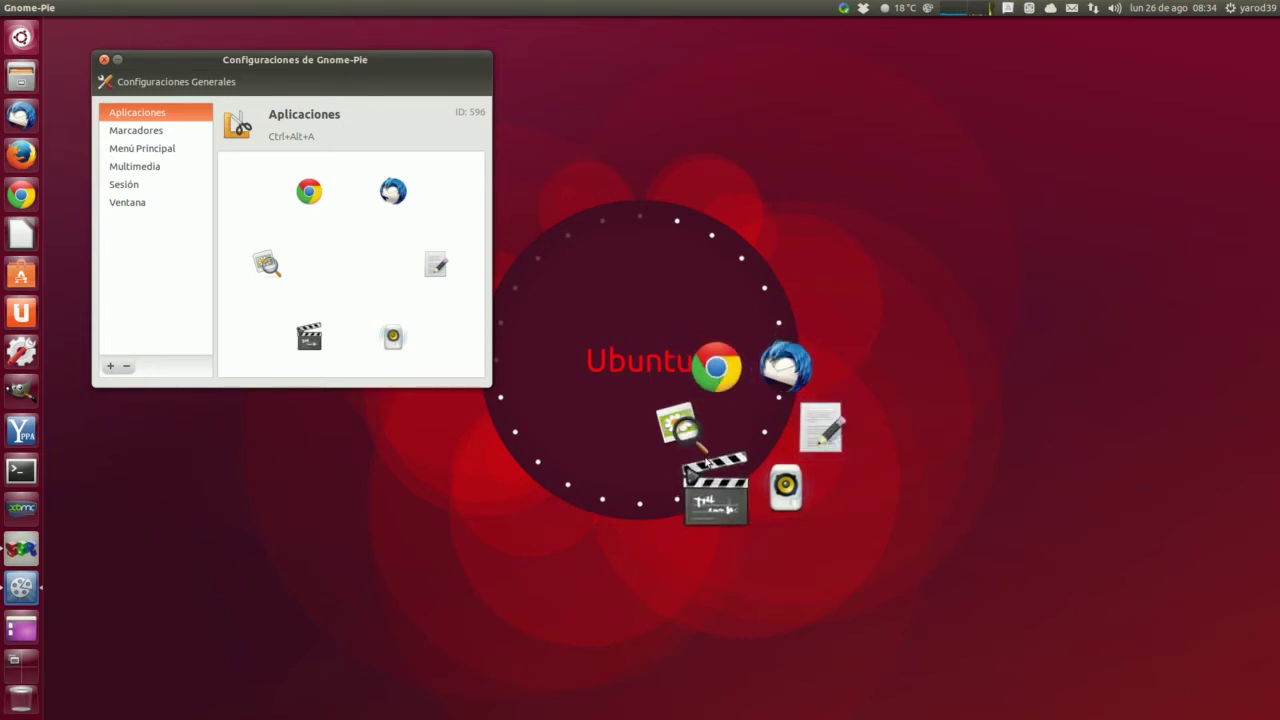
left_click(735, 415)
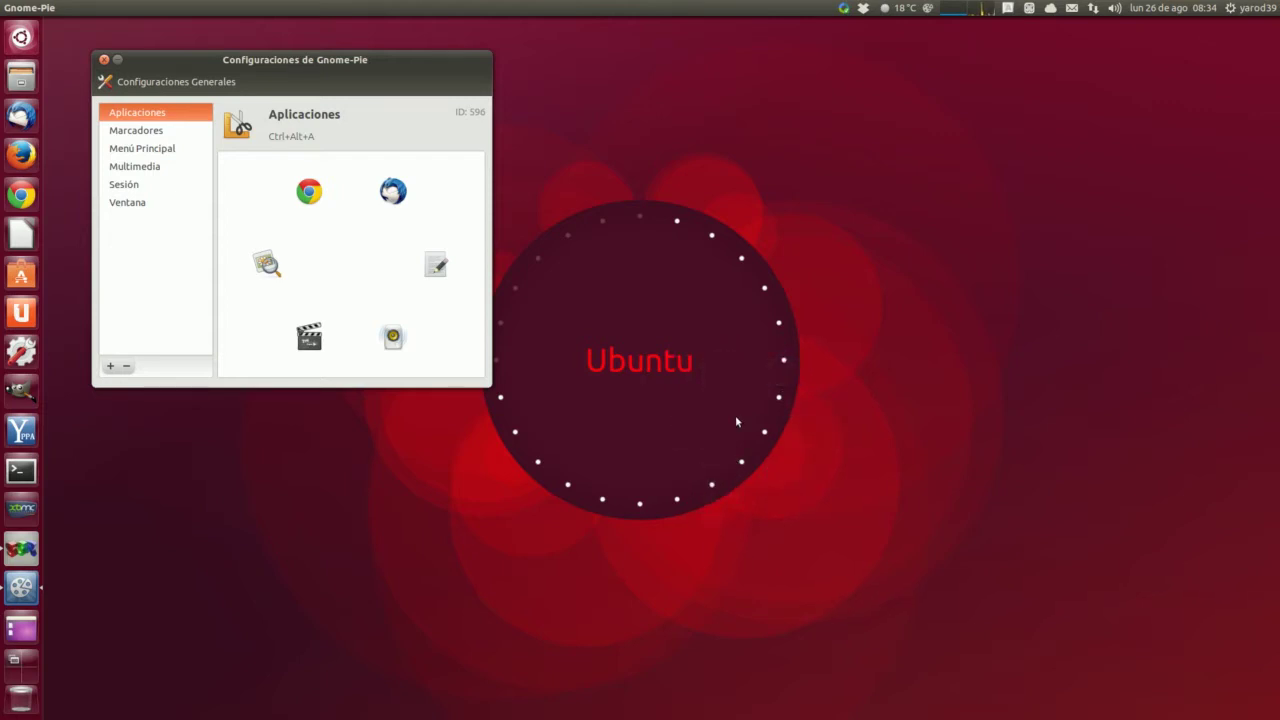
key("ctrl+alt+w")
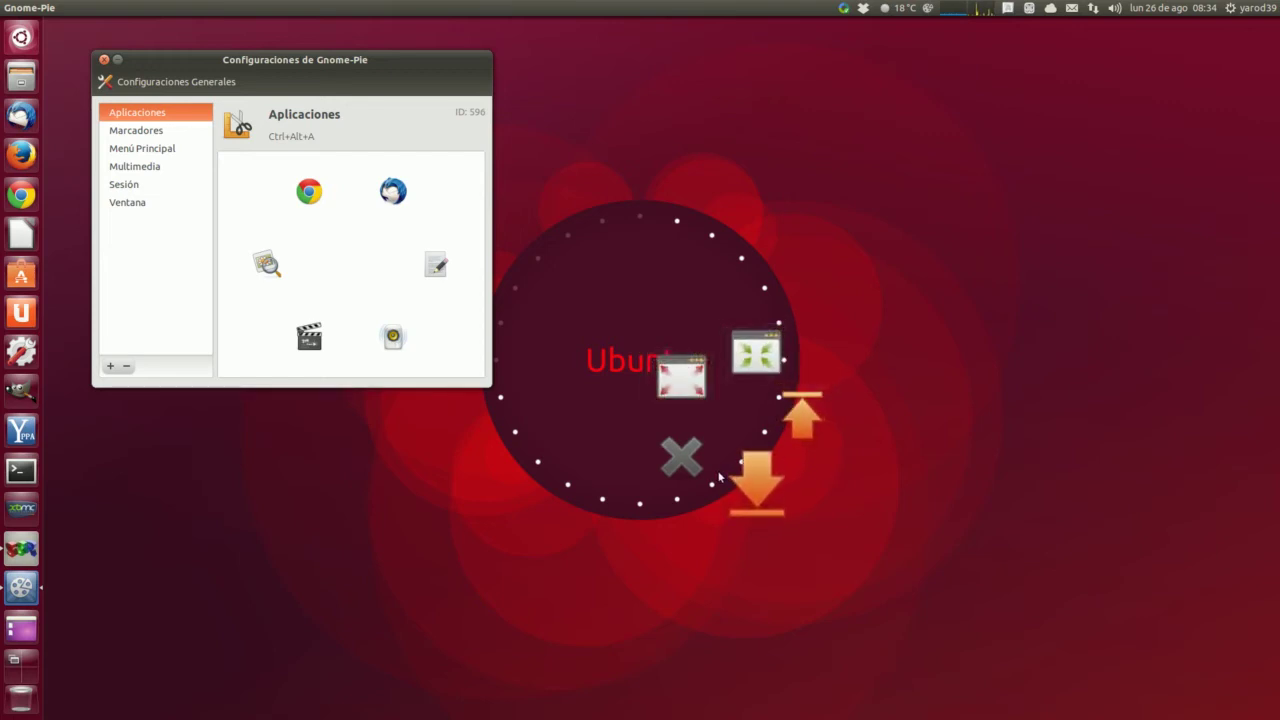
left_click(729, 422)
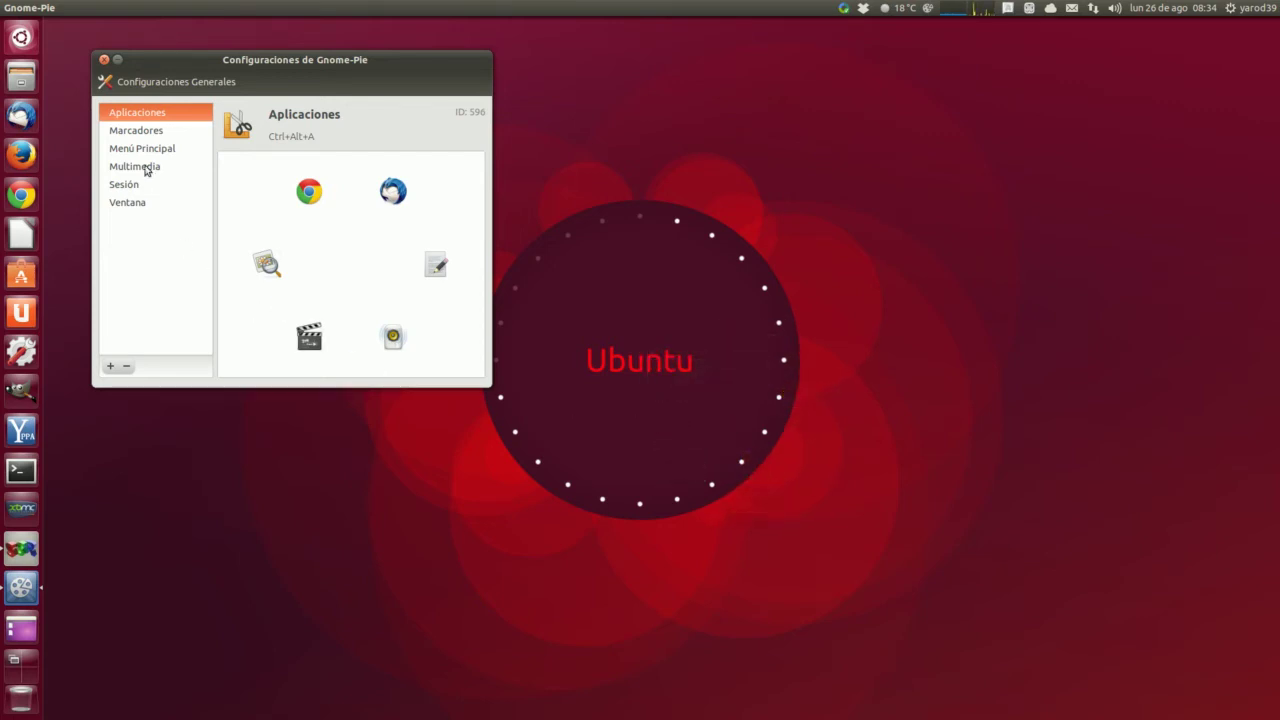
- View the activation options of the Marcadores pie and leave them without changes
left_click(144, 131)
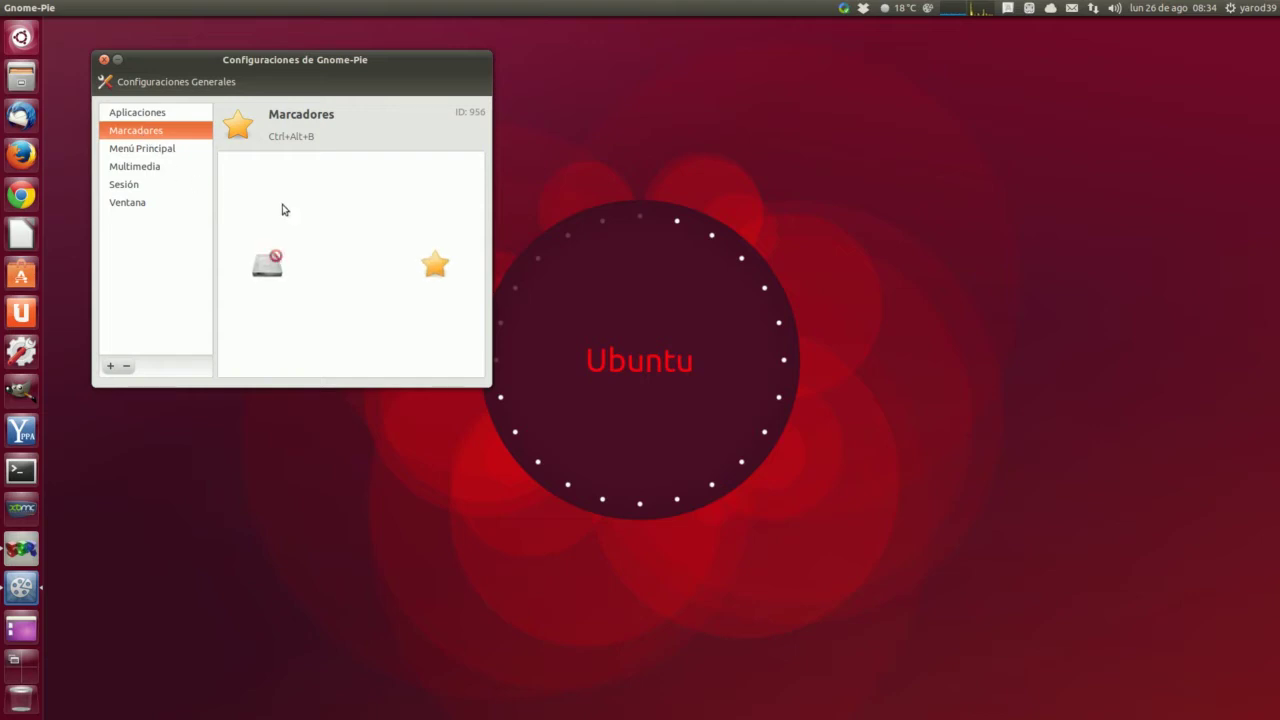
left_click(321, 144)
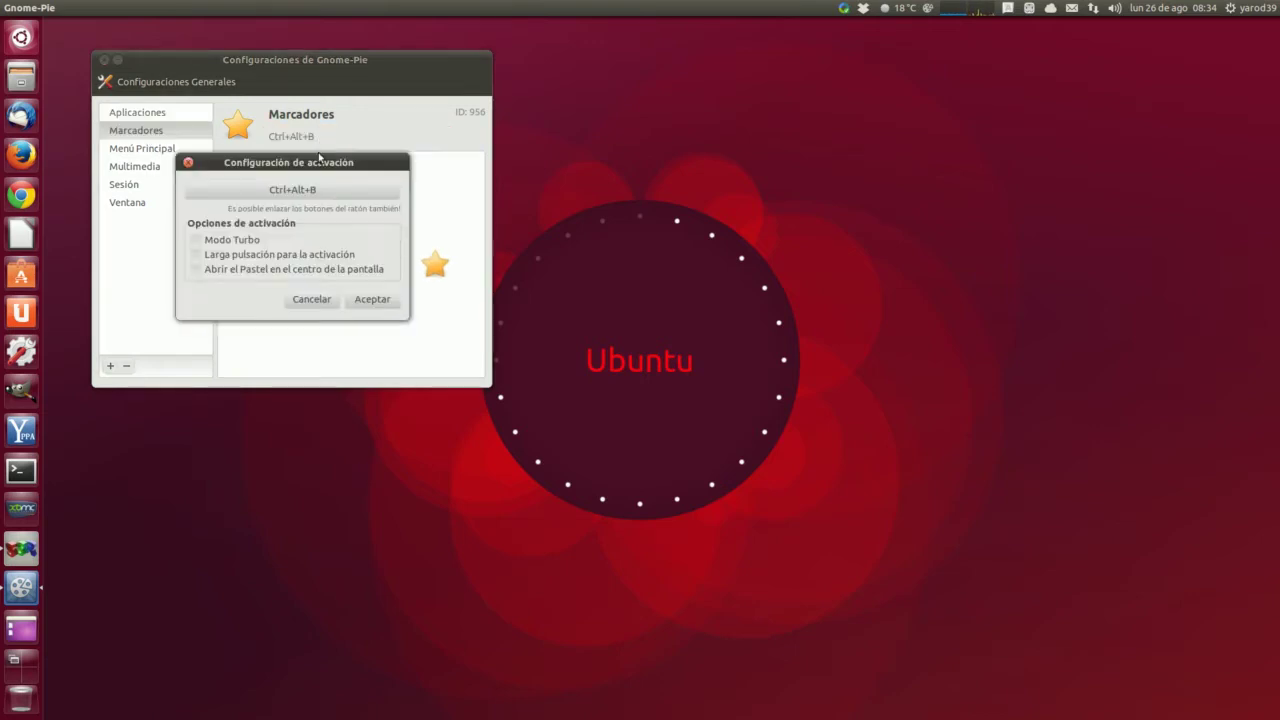
left_click(315, 303)
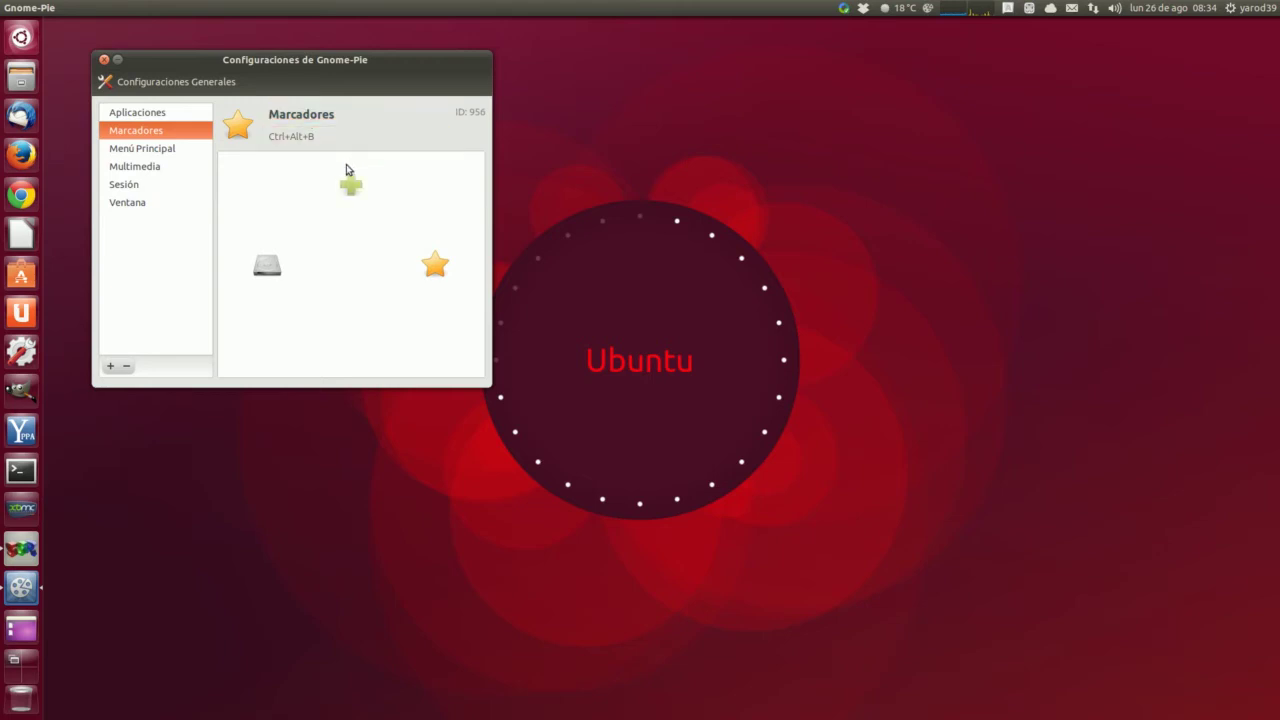
- Review the slices of the Menú Principal, Multimedia, Sesión, Ventana and Aplicaciones pies
left_click(156, 154)
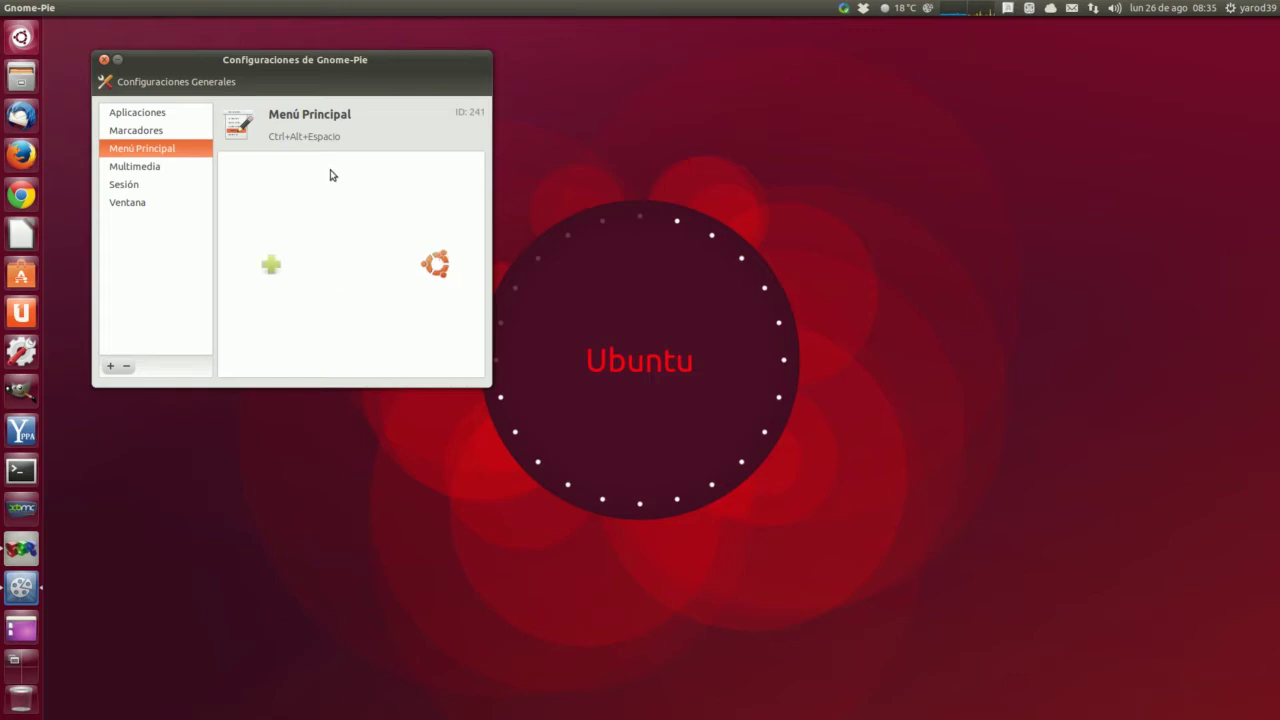
left_click(153, 172)
left_click(157, 184)
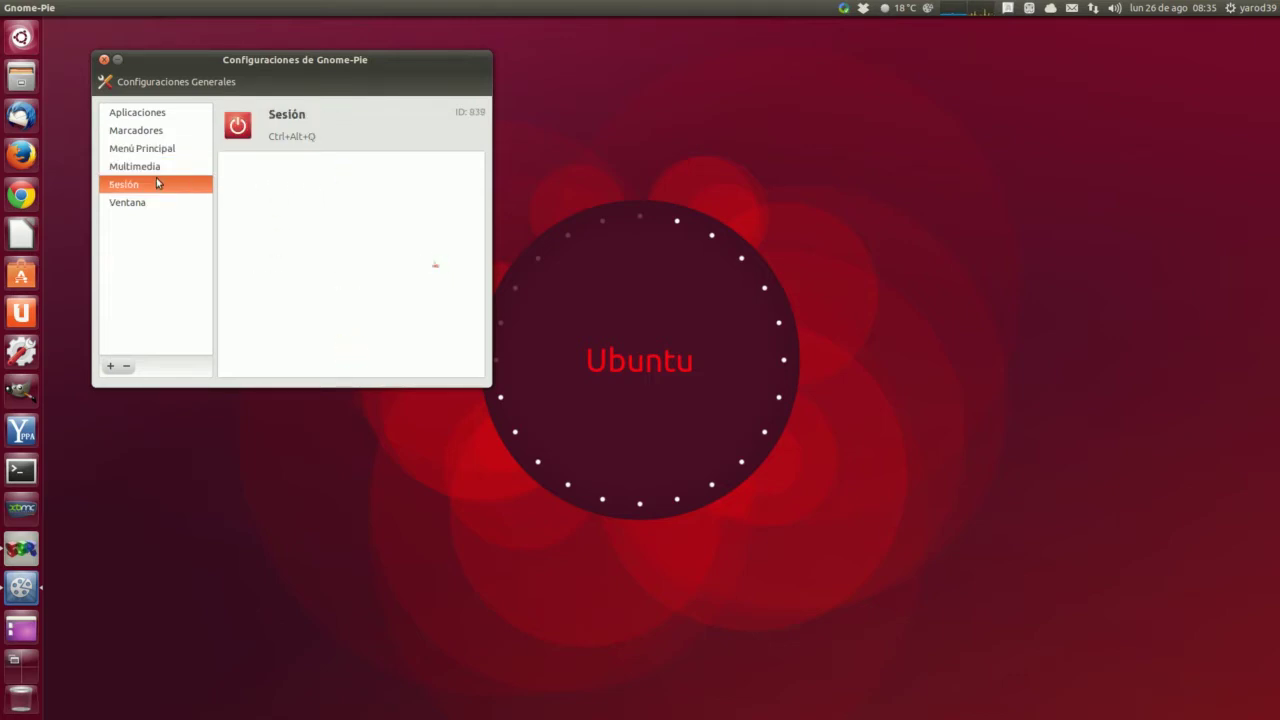
left_click(162, 202)
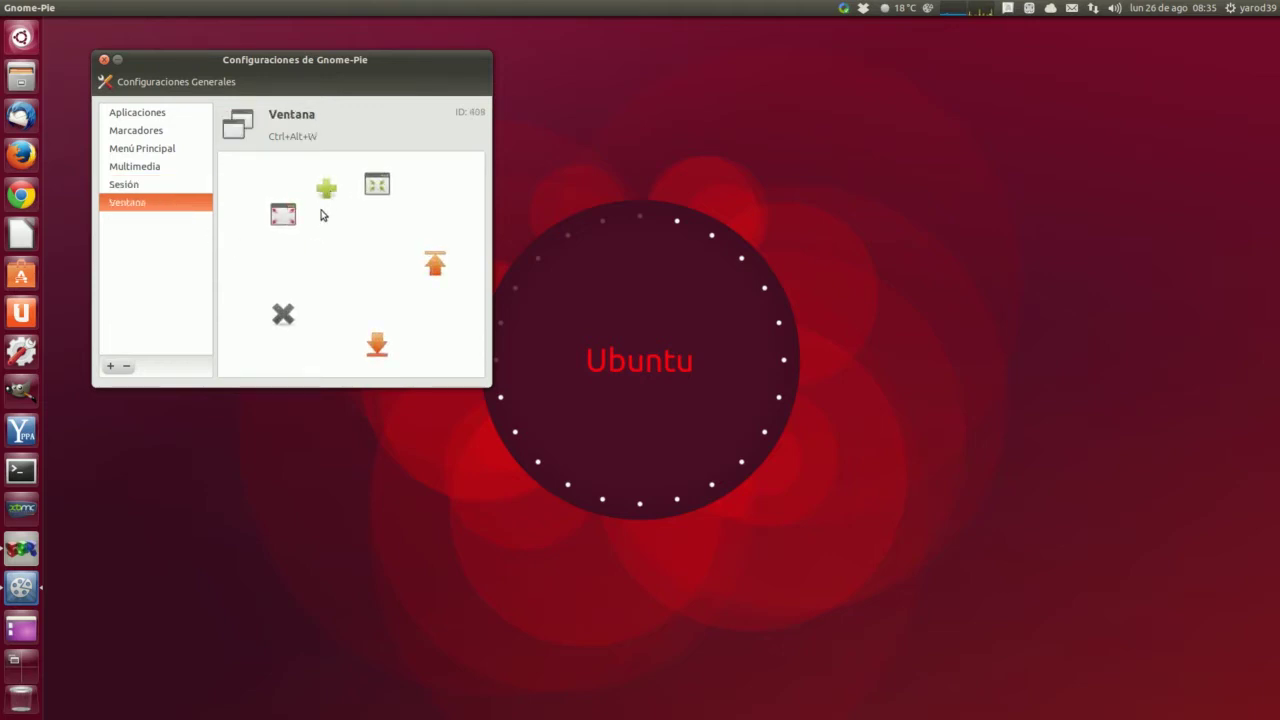
left_click(148, 116)
- Add a "Grupo: Lista de Ventanas" slice to the Marcadores pie
left_click(156, 134)
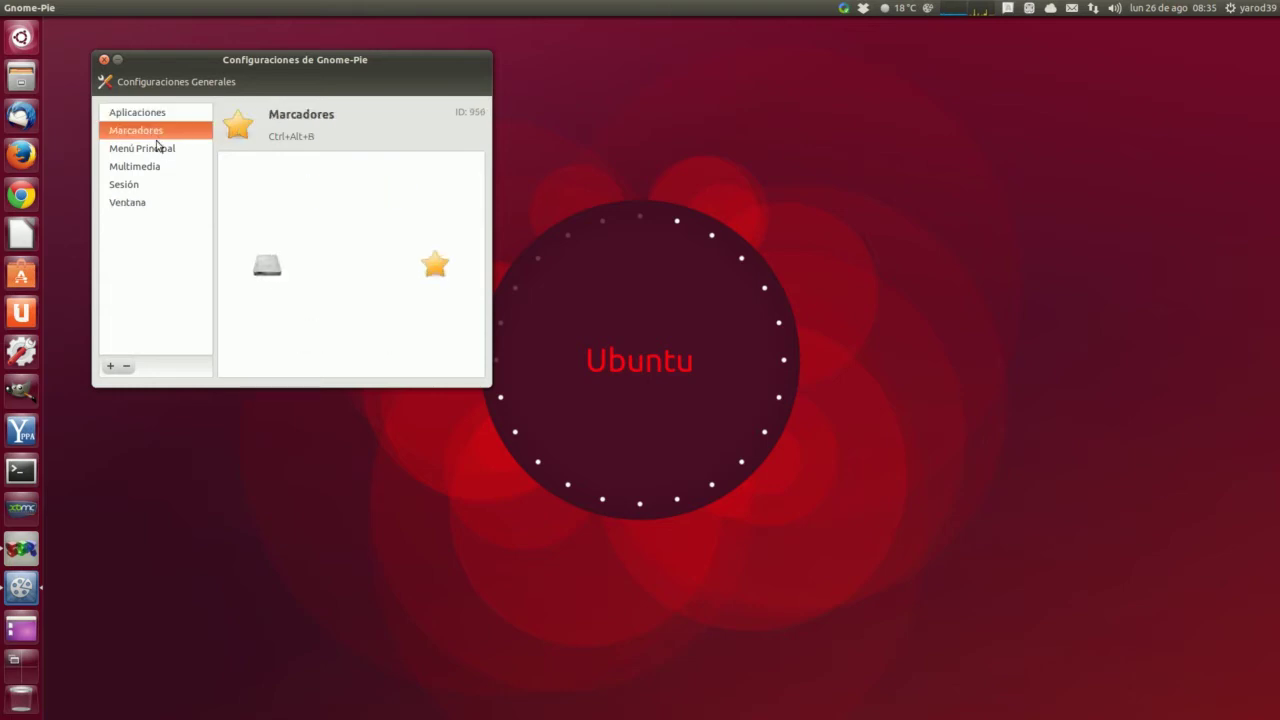
left_click(349, 184)
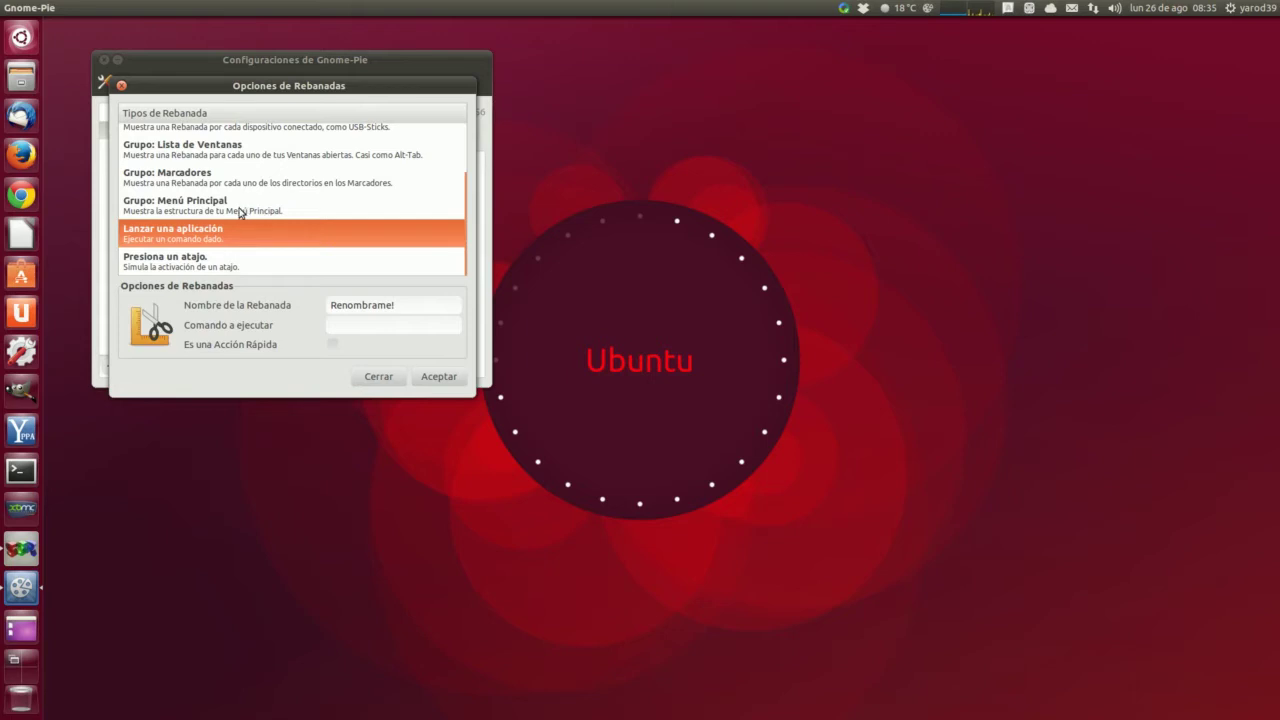
left_click(226, 156)
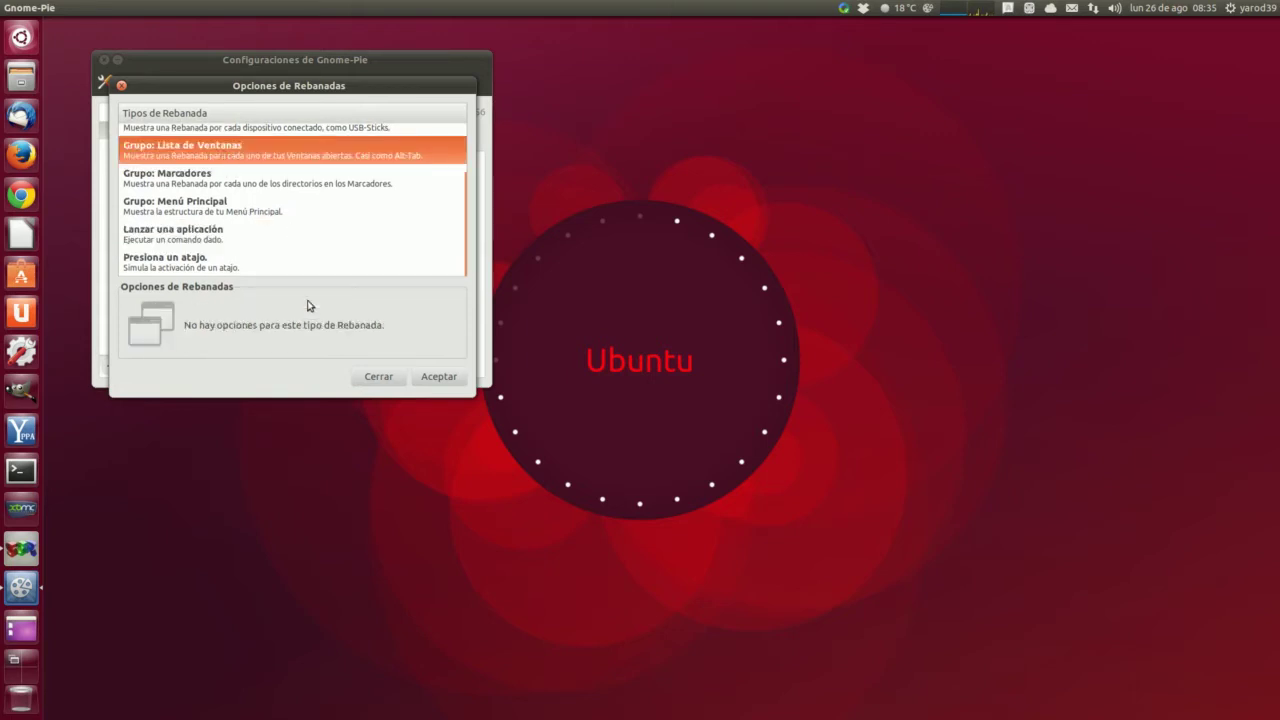
left_click(436, 376)
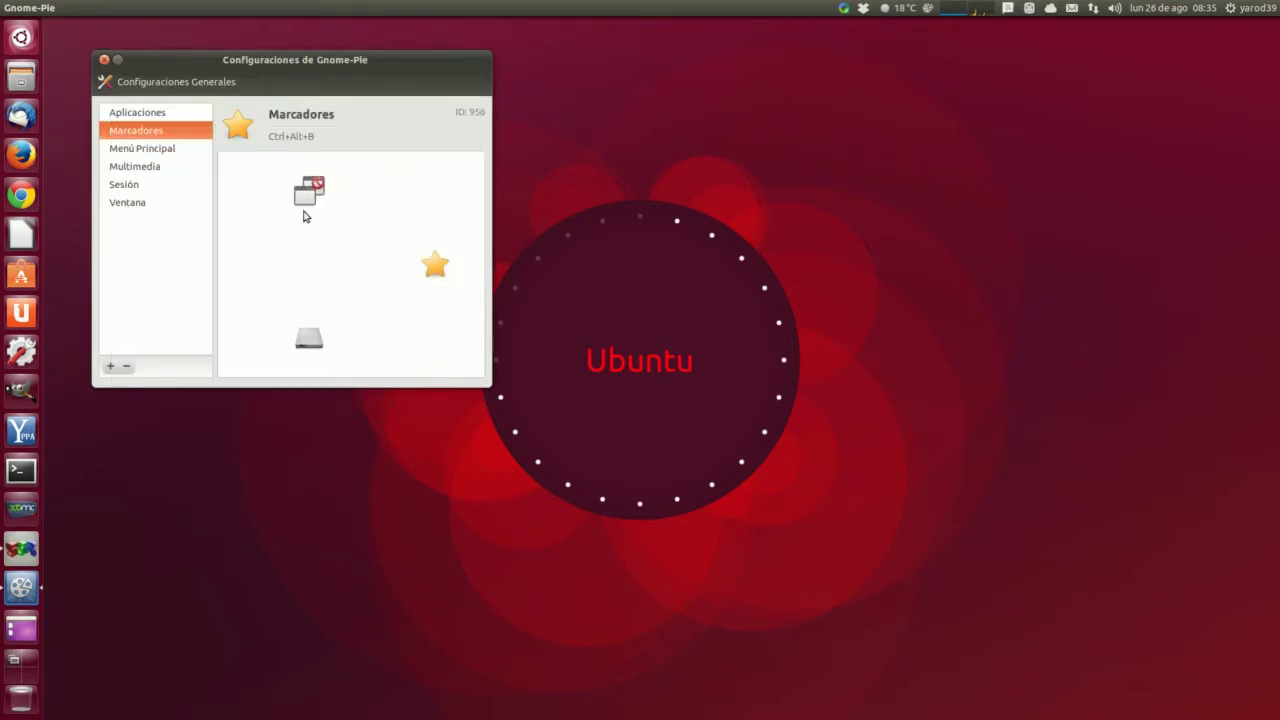
- Add a "Presiona un atajo" slice to the Marcadores pie, keeping its default options
left_click(391, 198)
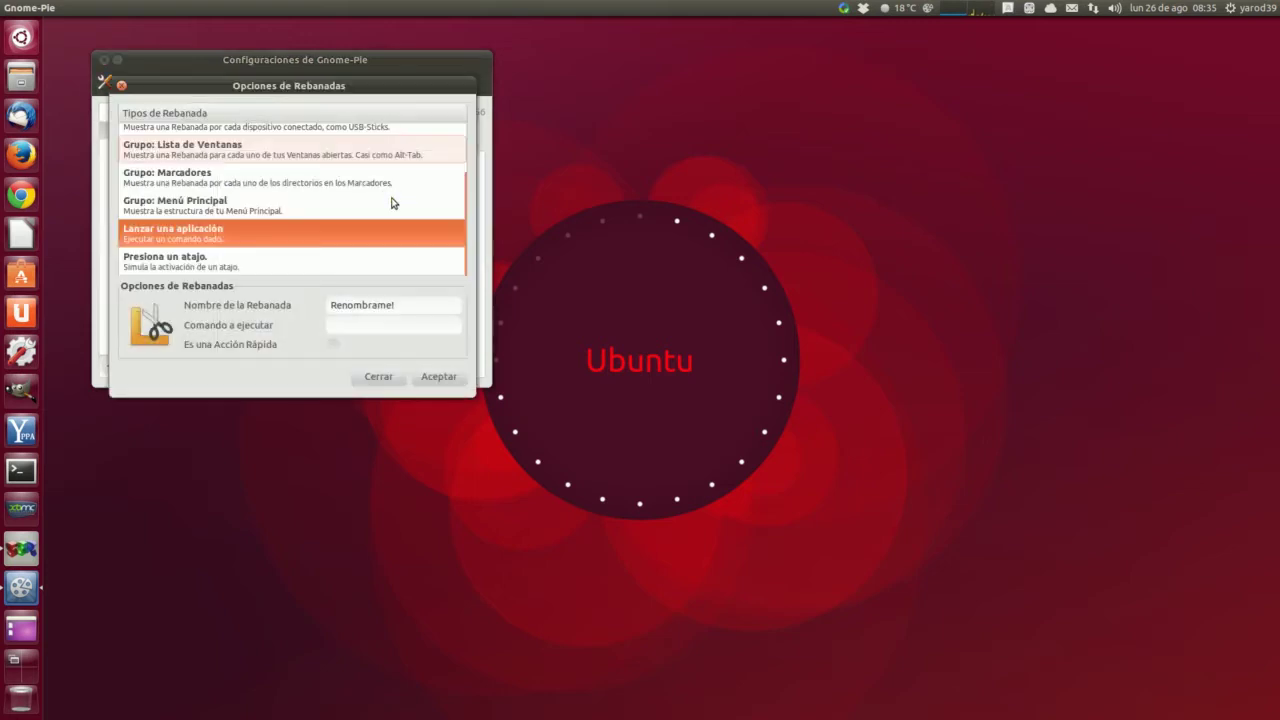
left_click(244, 268)
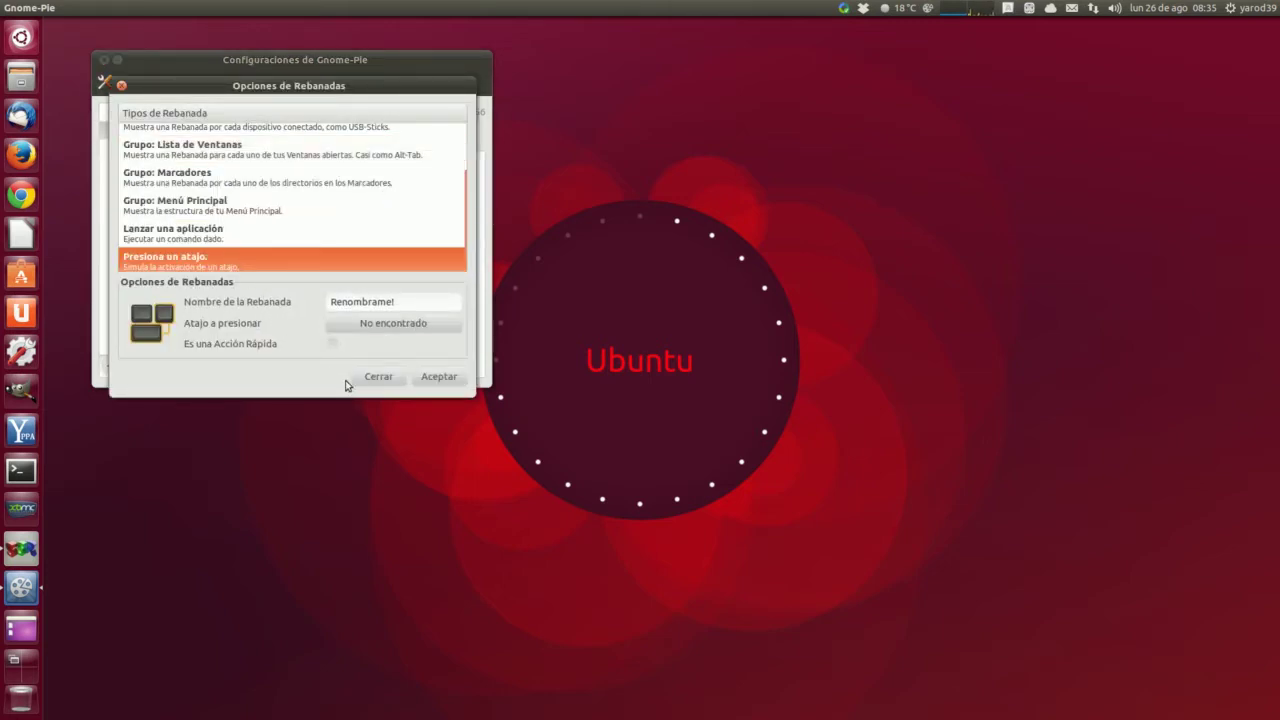
left_click(438, 377)
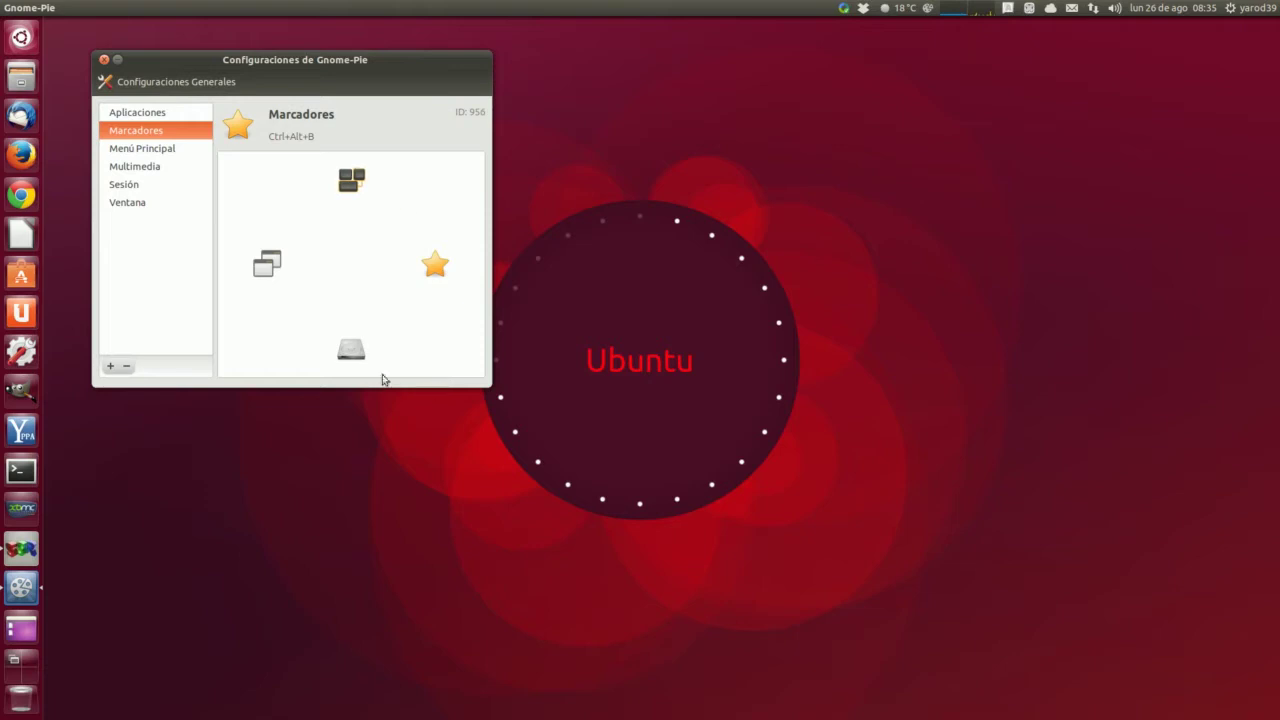
- Add an "Abrir Pastel" slice that opens the Aplicaciones pie to the Marcadores pie
left_click(396, 213)
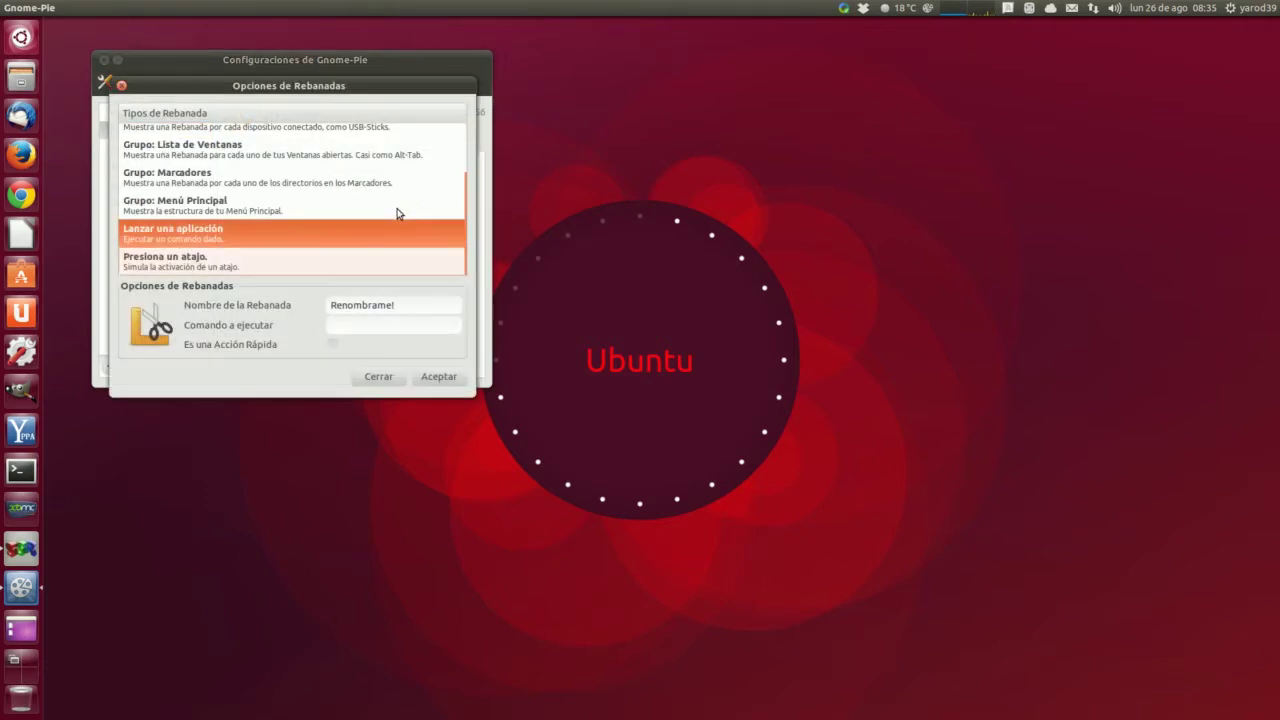
scroll(240, 263, "up", 3)
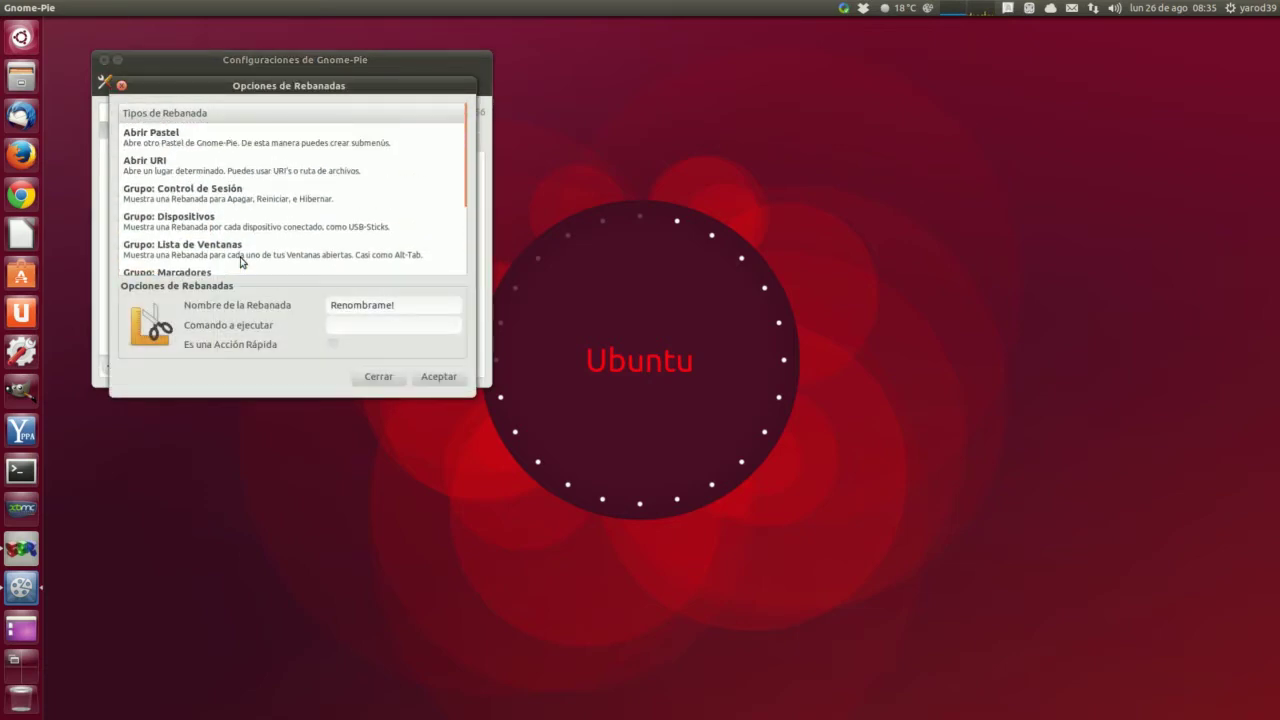
left_click(222, 137)
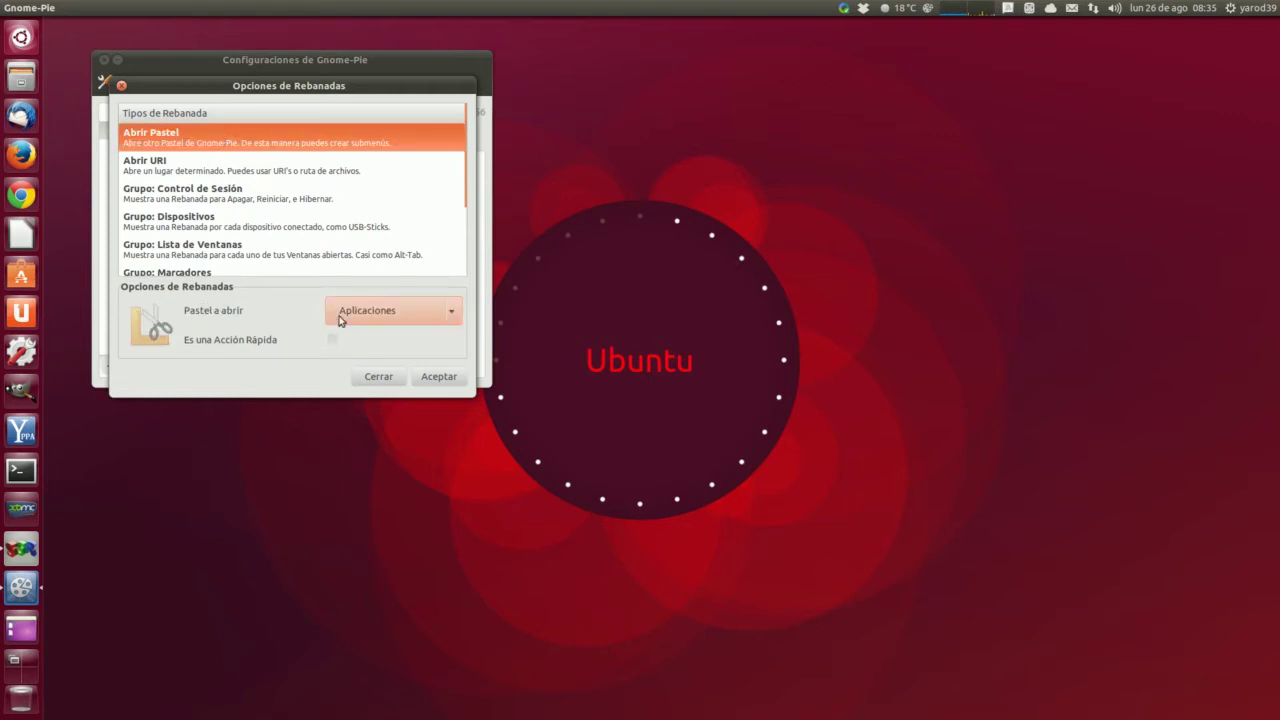
left_click(432, 376)
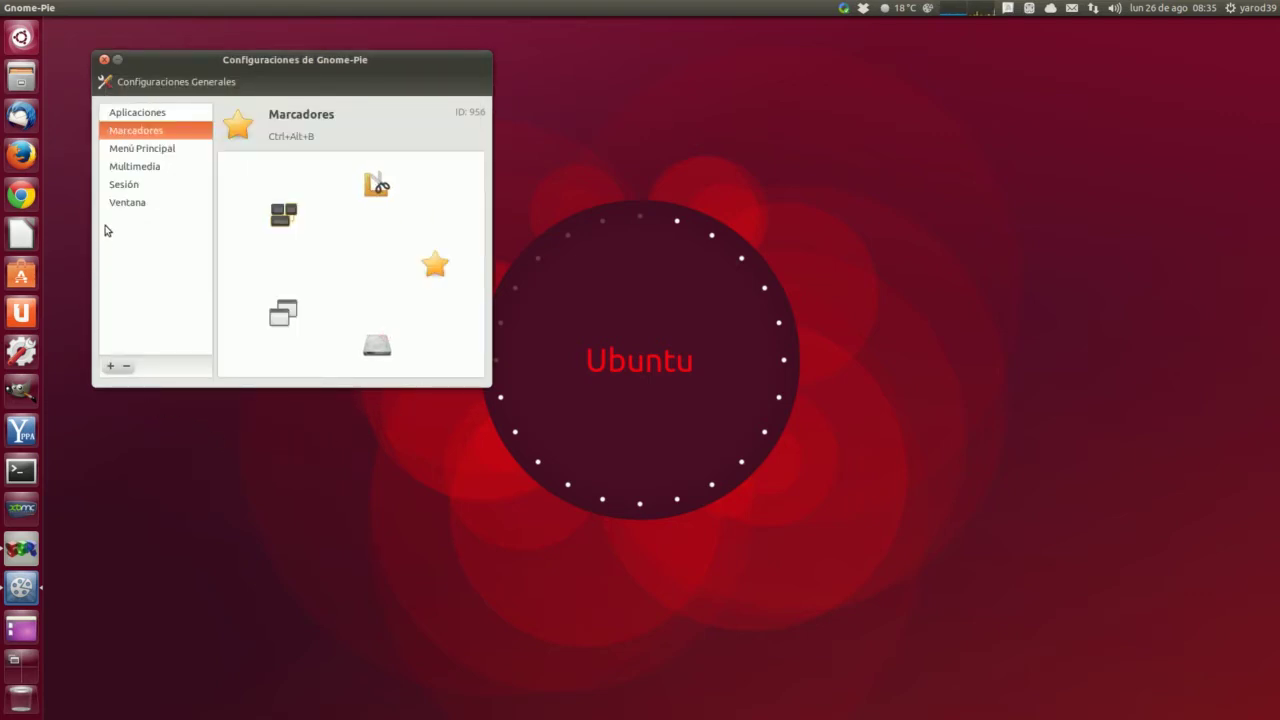
- Add a "Grupo: Control de Sesión" slice to the Menú Principal pie
left_click(142, 152)
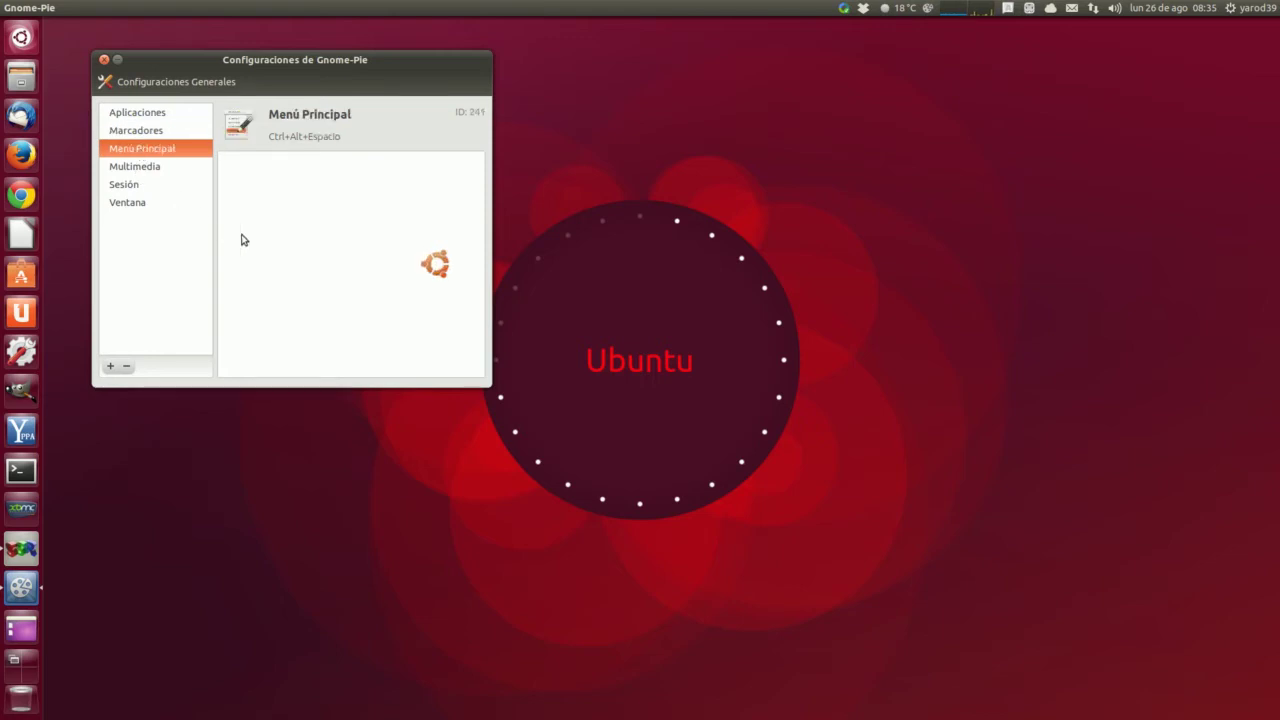
left_click(341, 274)
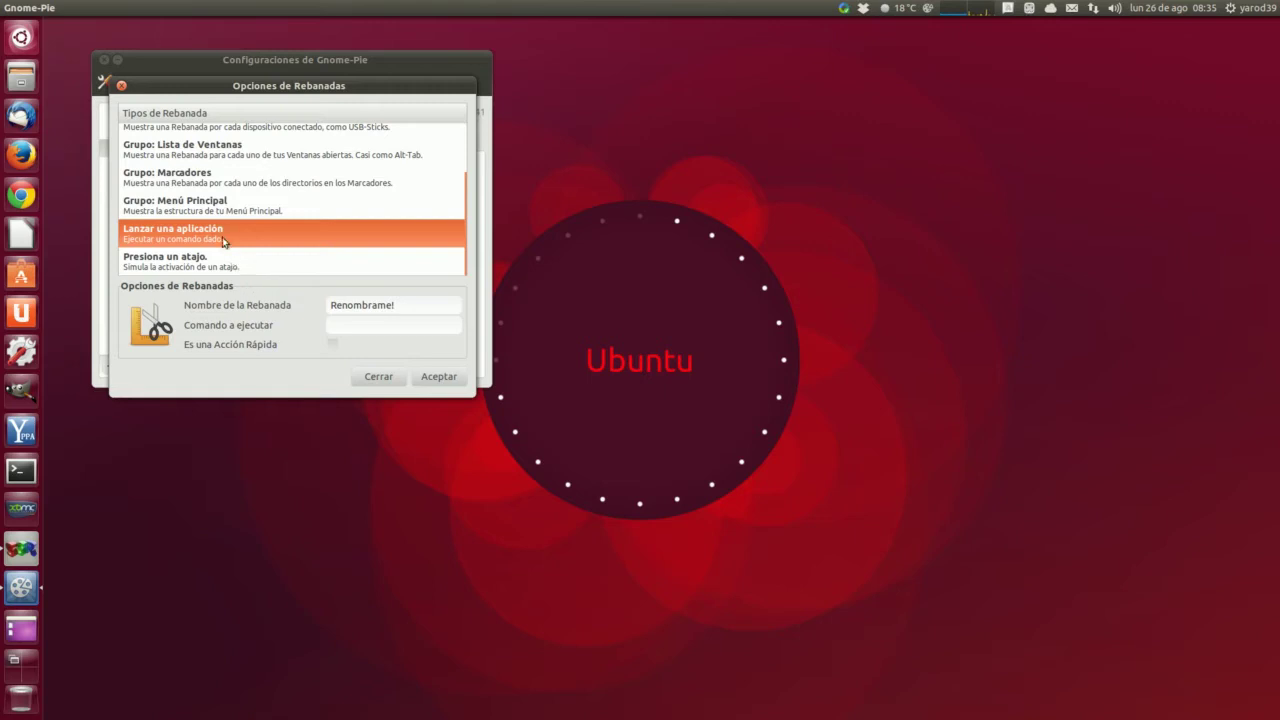
scroll(213, 217, "up", 3)
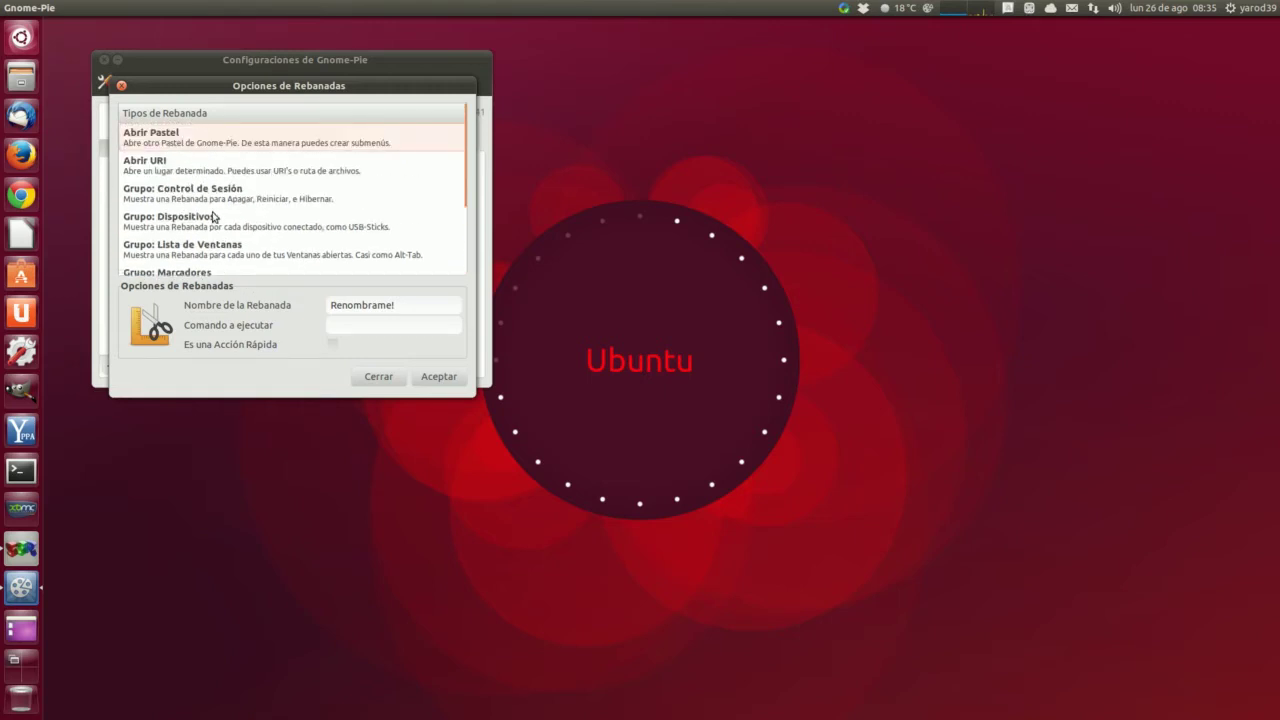
left_click(195, 197)
left_click(440, 378)
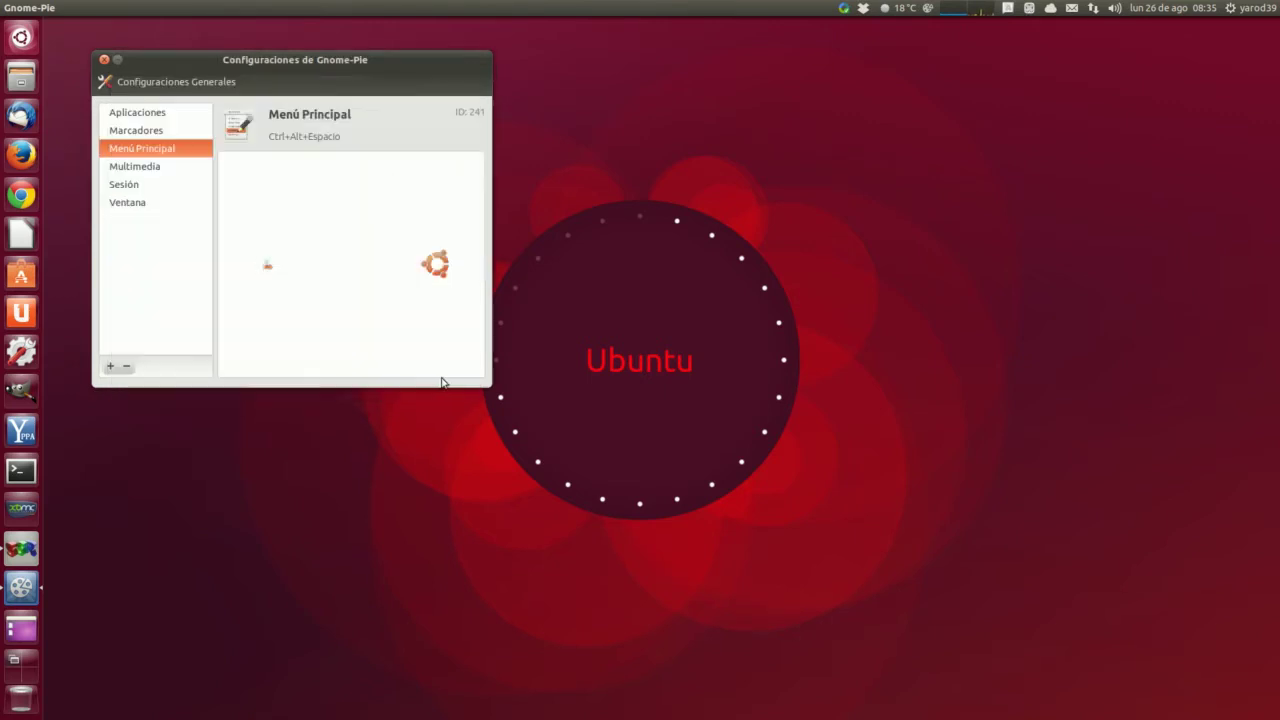
- Add a "Grupo: Marcadores" slice to the Menú Principal pie
mouse_move(349, 251)
left_click(345, 185)
left_click(241, 206)
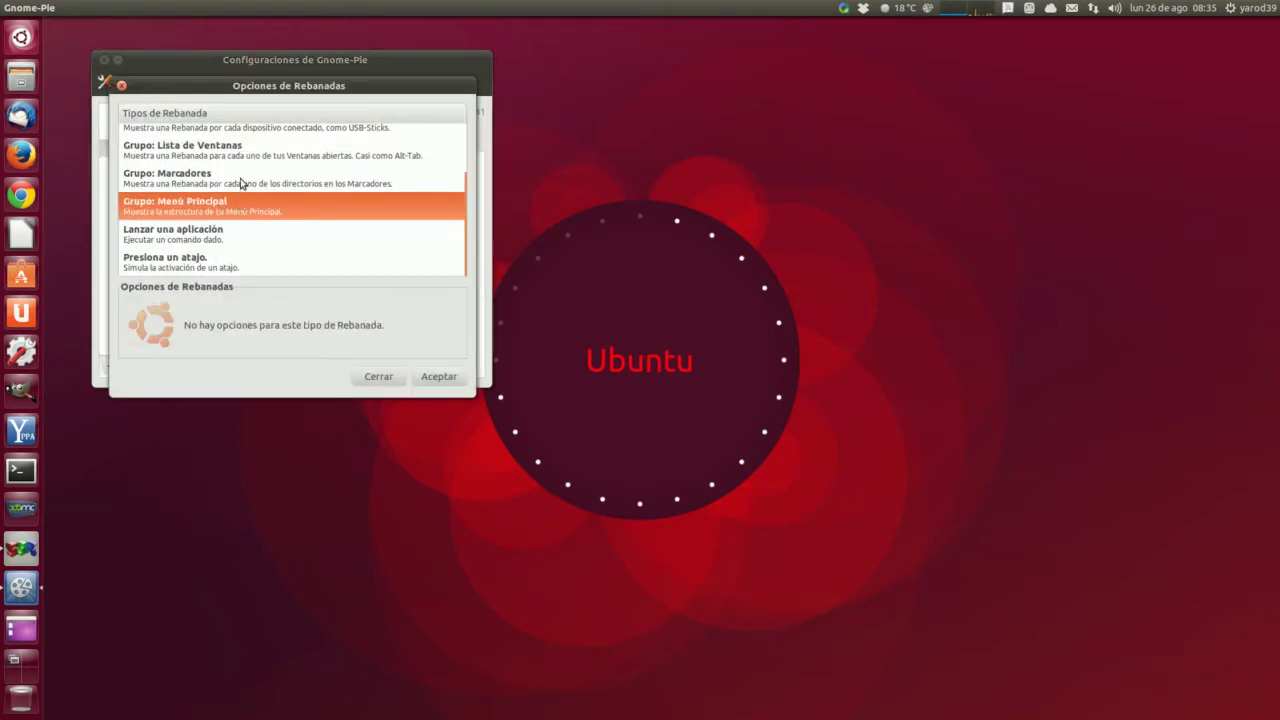
left_click(241, 180)
left_click(439, 378)
- Add a "Grupo: Dispositivos" slice to the Menú Principal pie
mouse_move(268, 266)
left_click(269, 265)
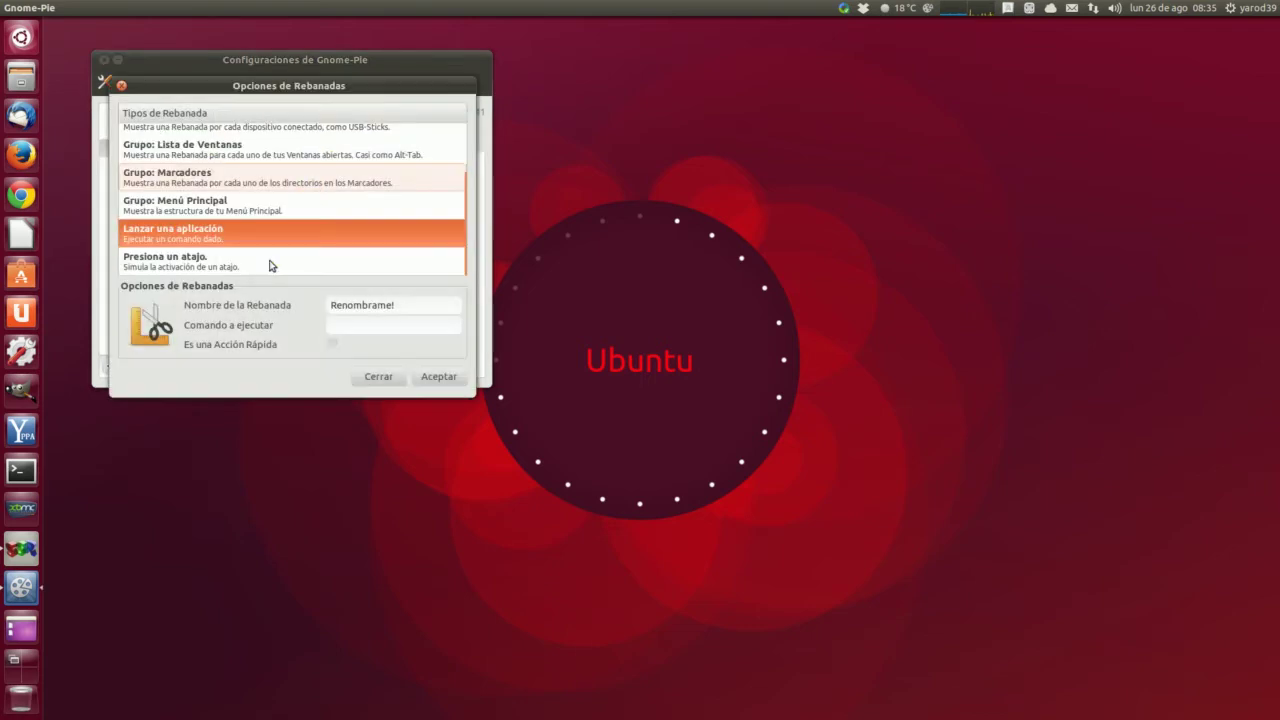
scroll(227, 263, "up", 3)
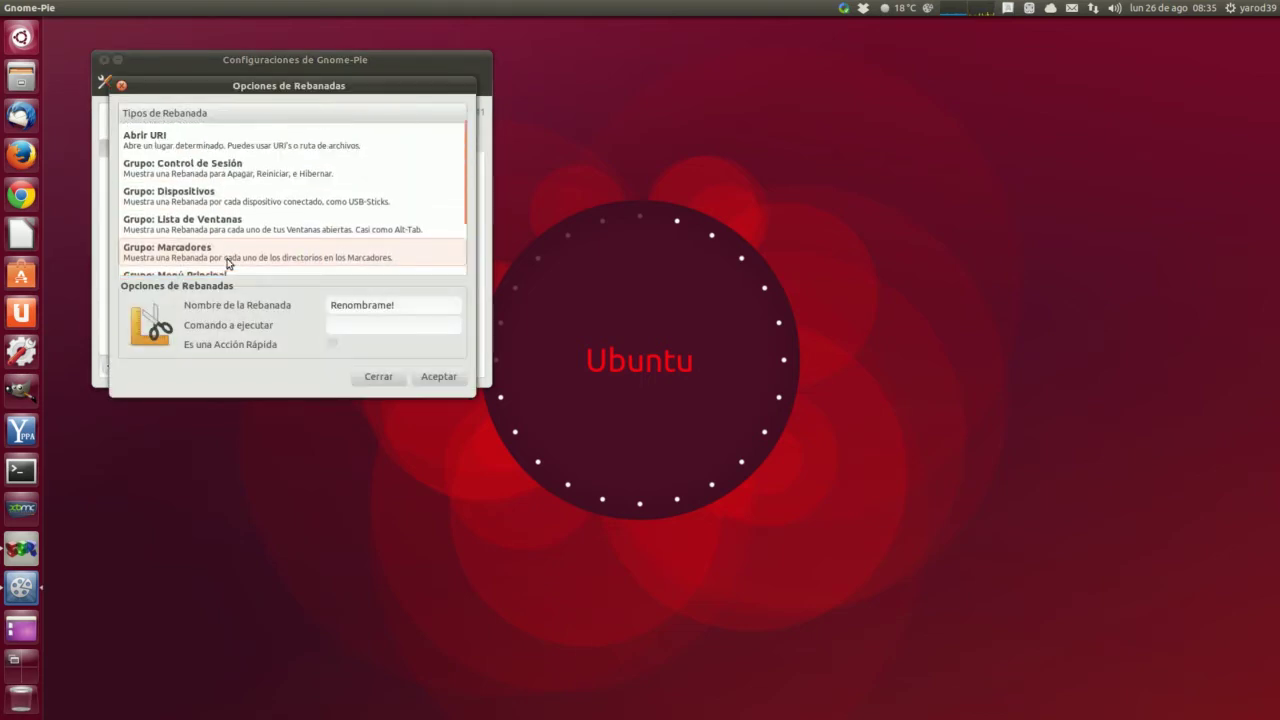
left_click(227, 197)
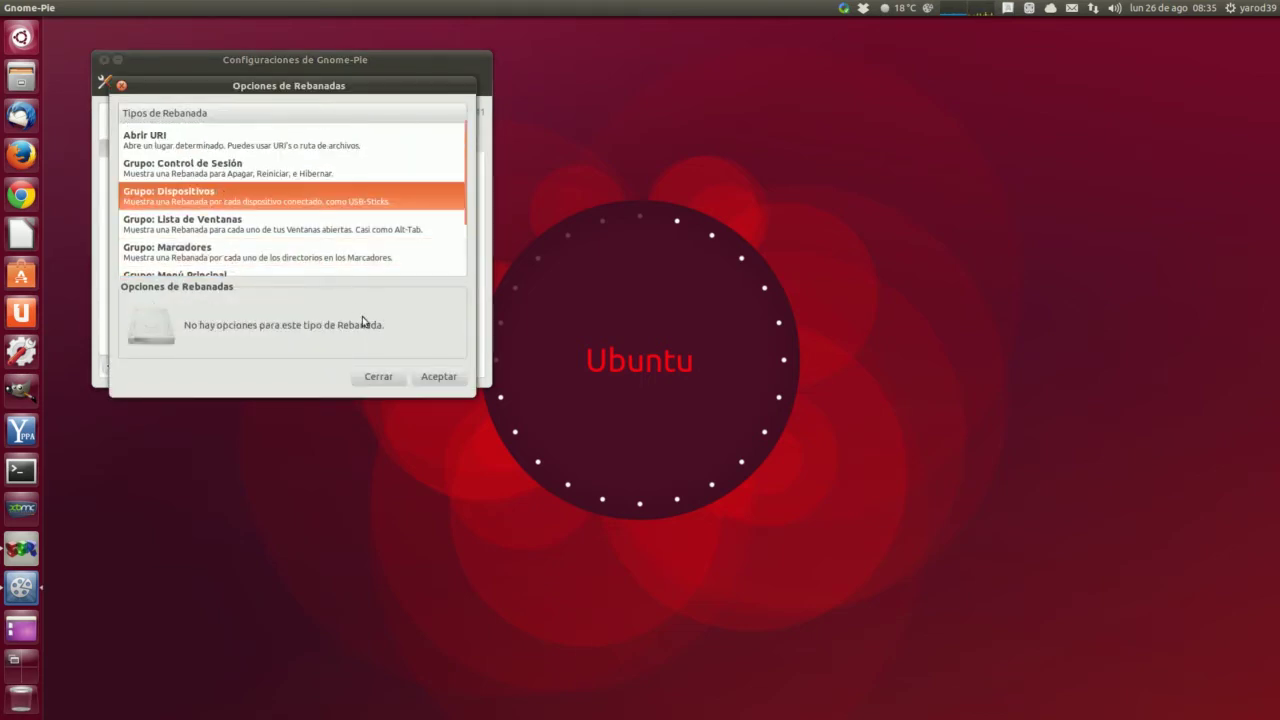
left_click(436, 376)
- Review the slices of the Multimedia, Sesión, Ventana and Aplicaciones pies
left_click(147, 176)
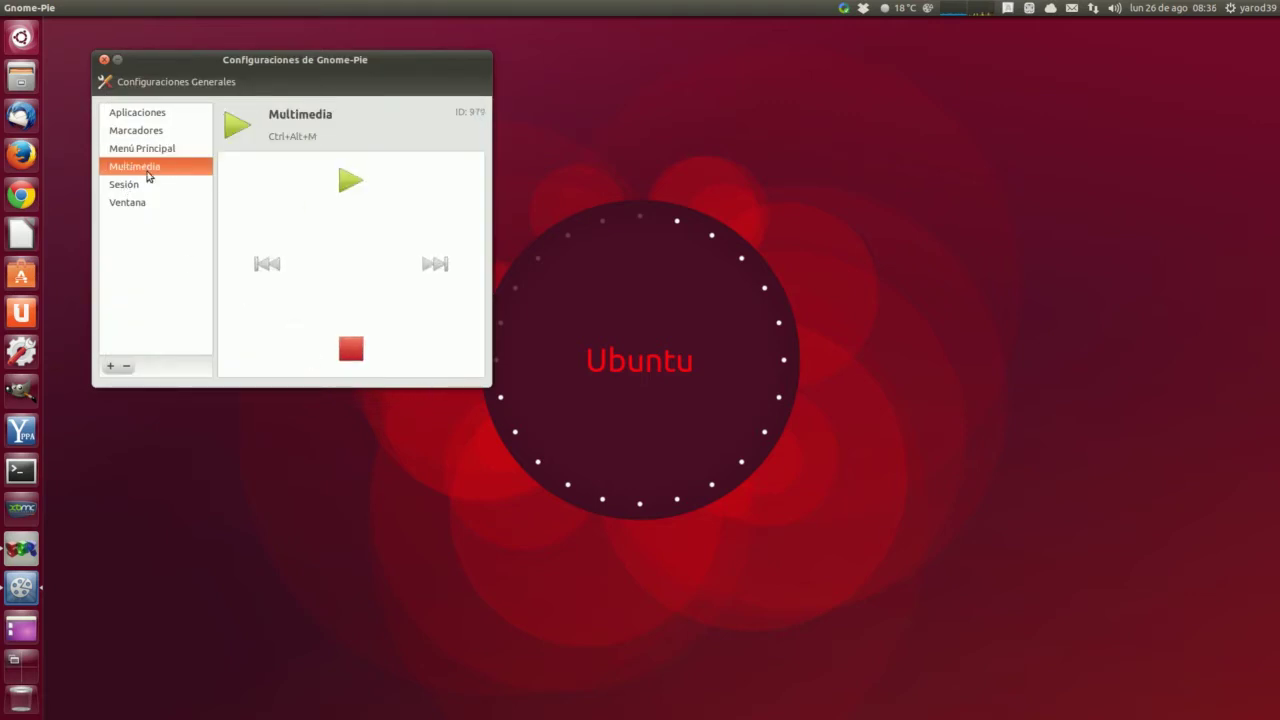
left_click(146, 189)
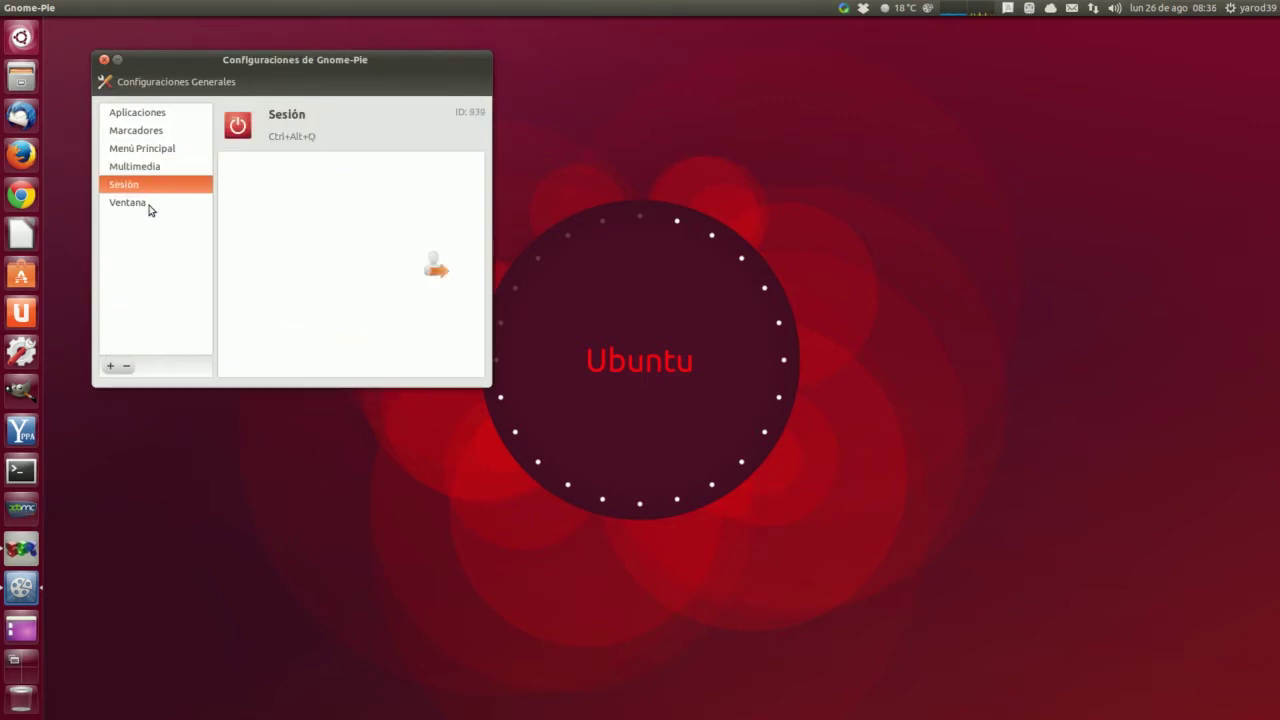
left_click(150, 206)
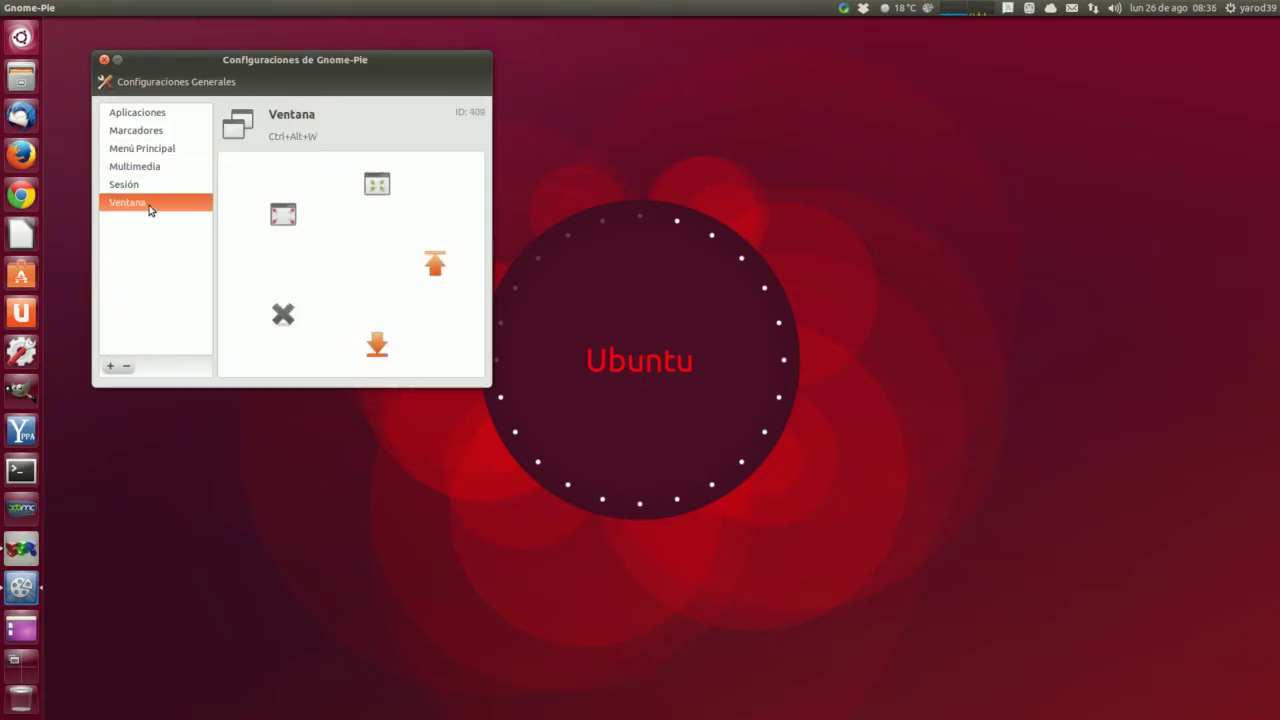
left_click(160, 115)
- Apply the Adwaita theme in the general settings and preview the Aplicaciones pie with it
left_click(158, 81)
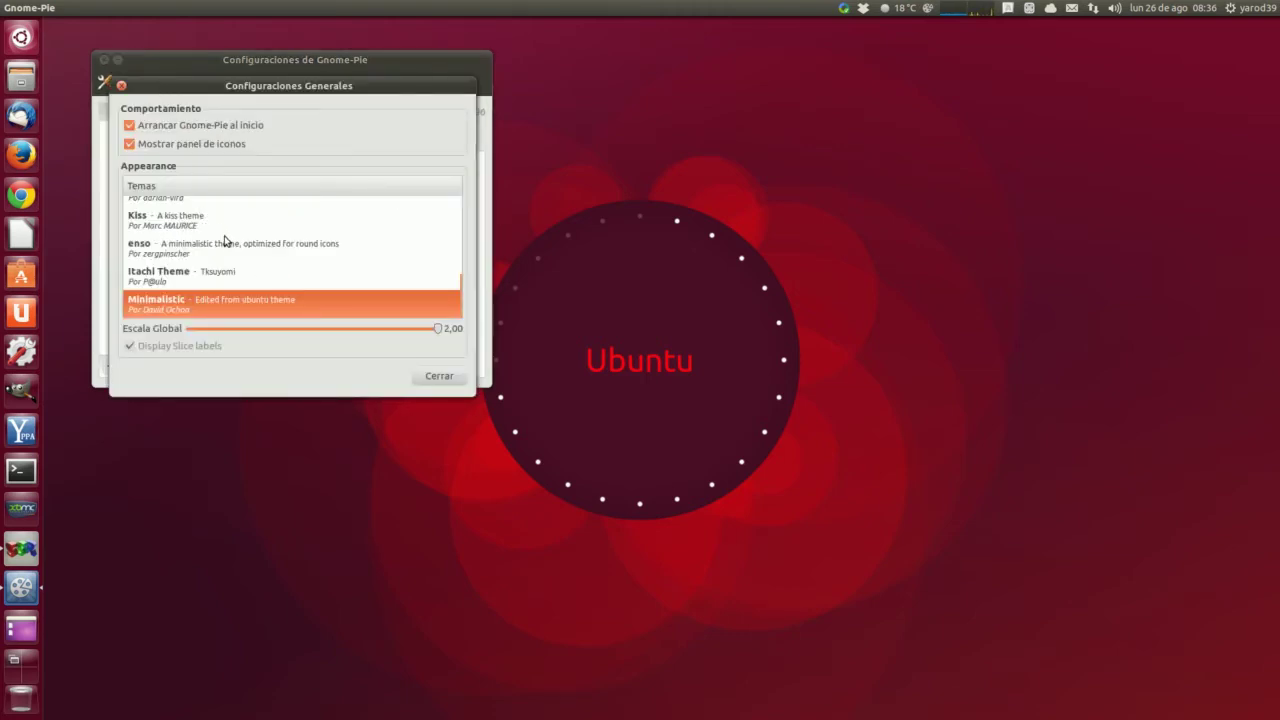
scroll(227, 262, "up", 10)
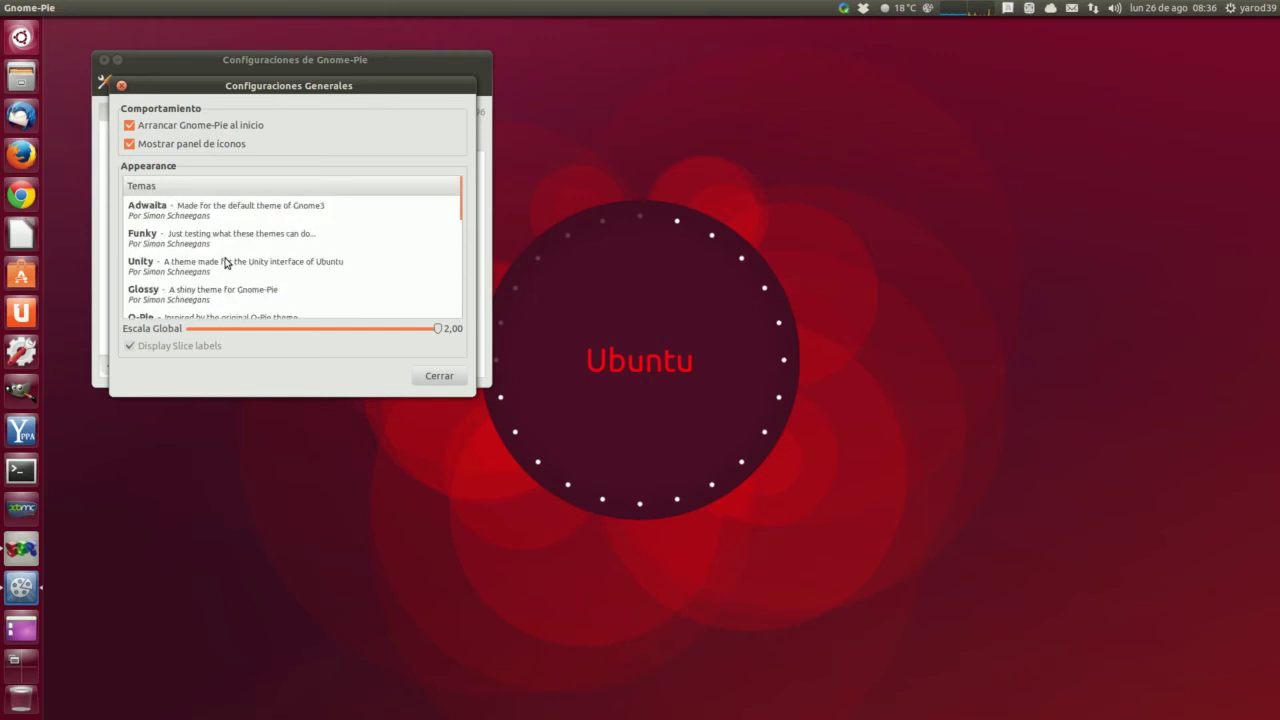
left_click(218, 207)
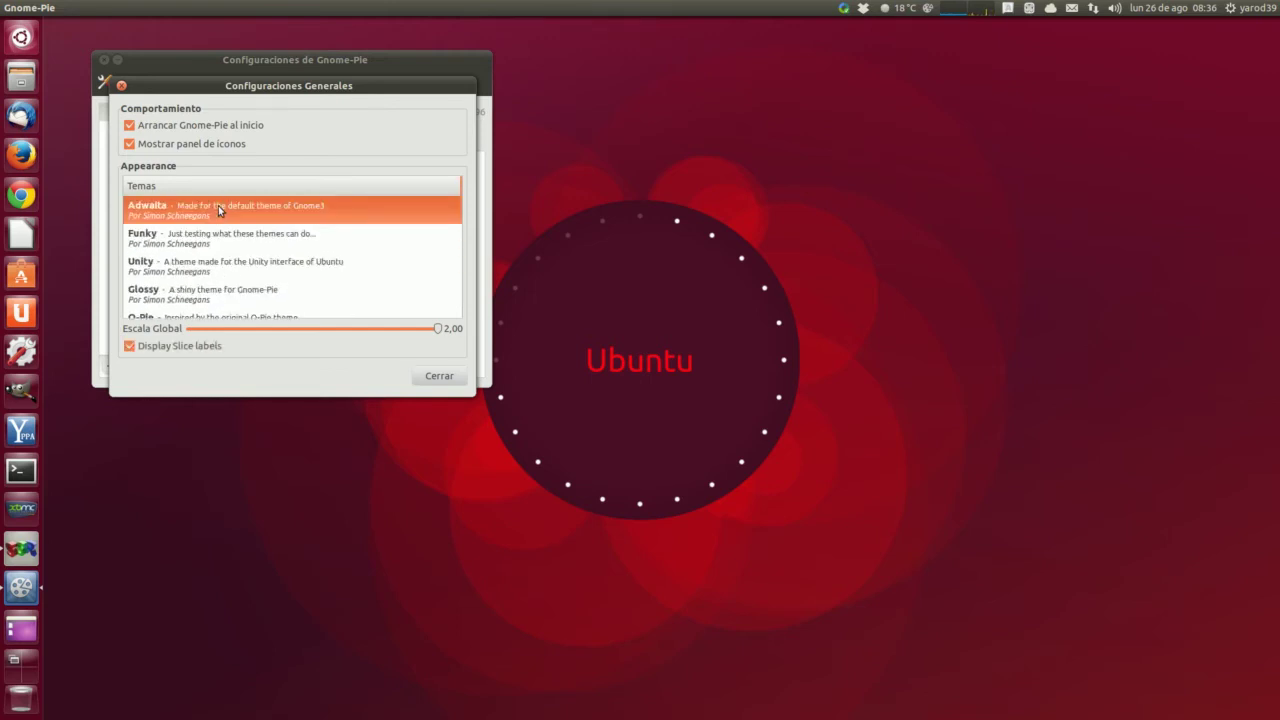
key("ctrl+alt+space")
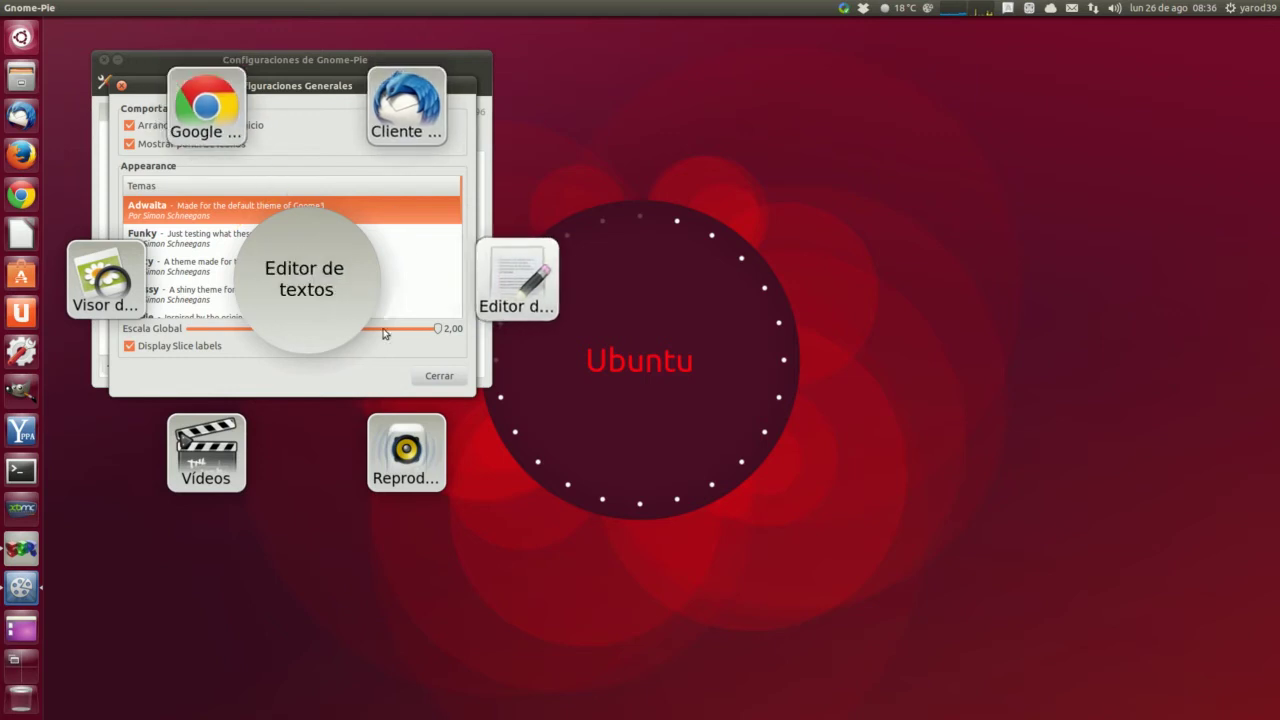
left_click(305, 285)
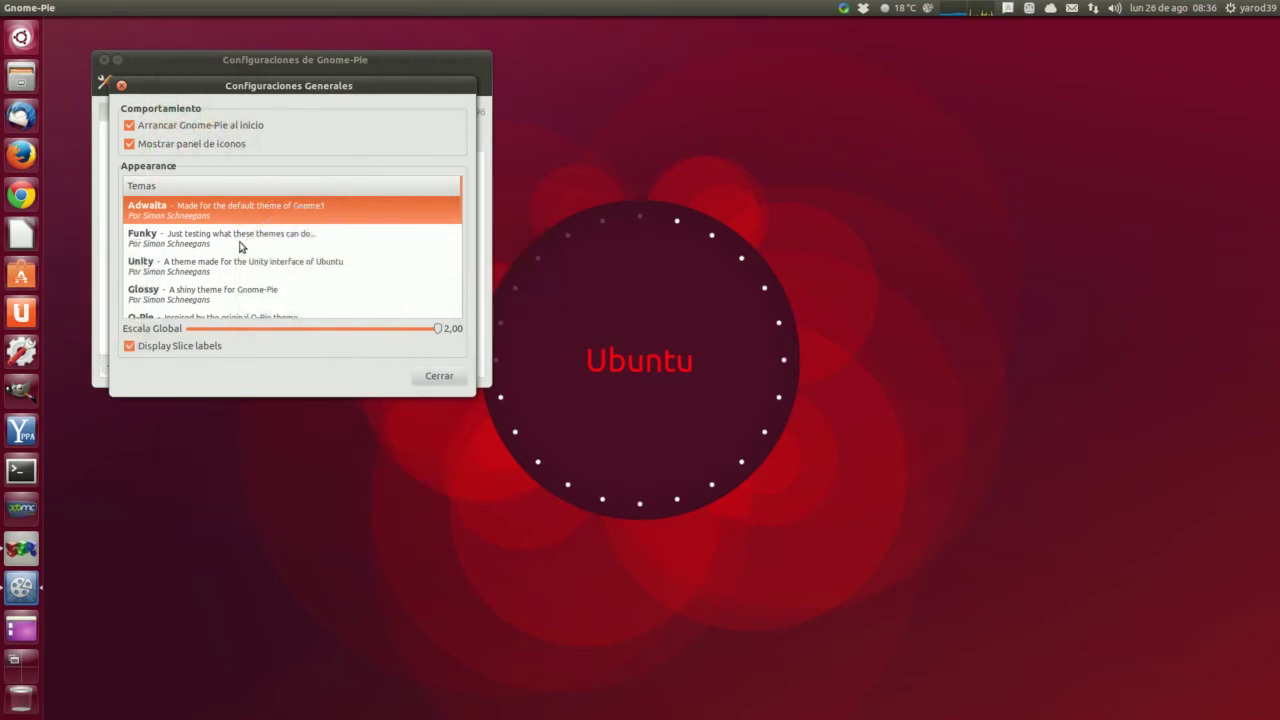
- Apply the Funky theme and test it by launching the mail client from the Aplicaciones pie and closing it again
left_click(229, 237)
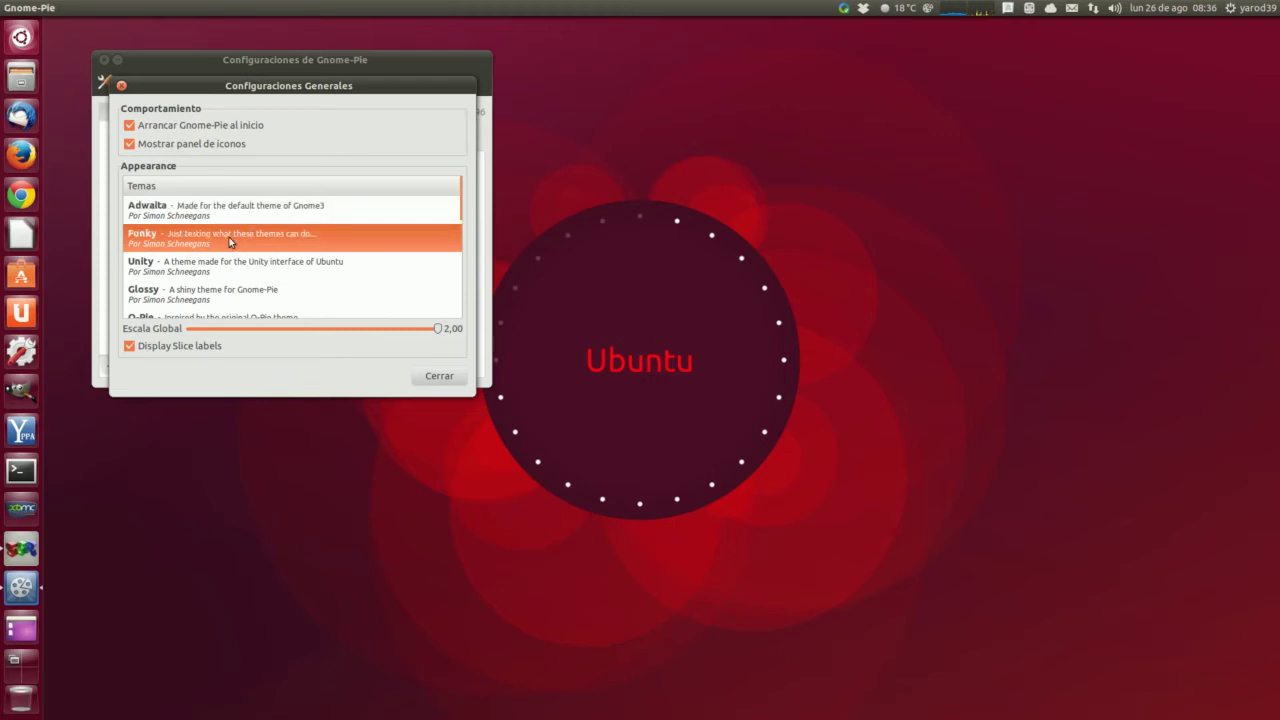
key("ctrl+alt+space")
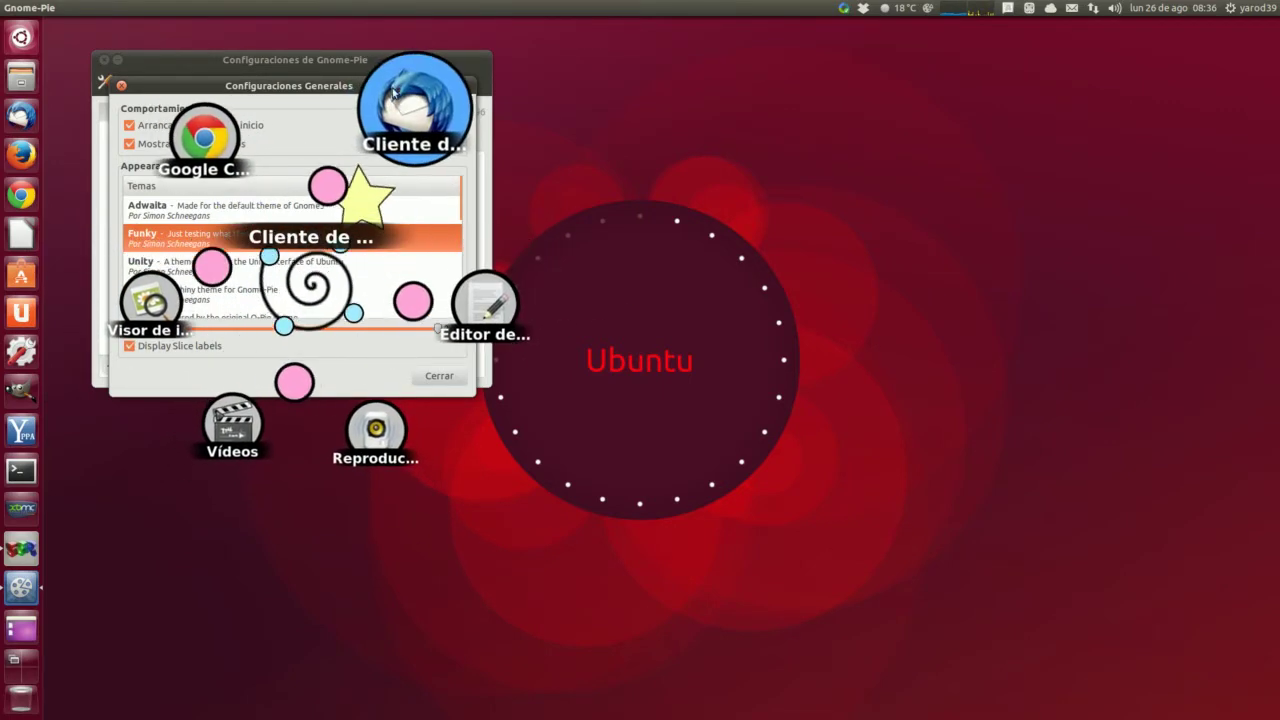
left_click(406, 126)
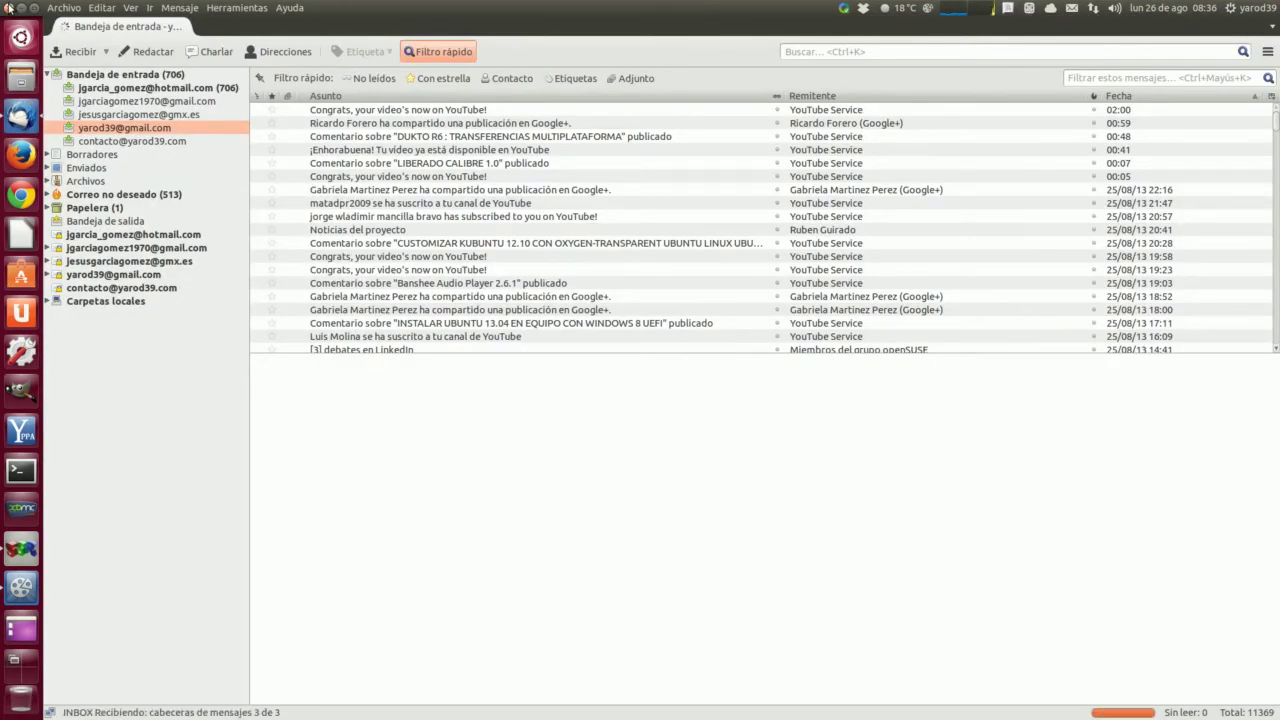
left_click(8, 8)
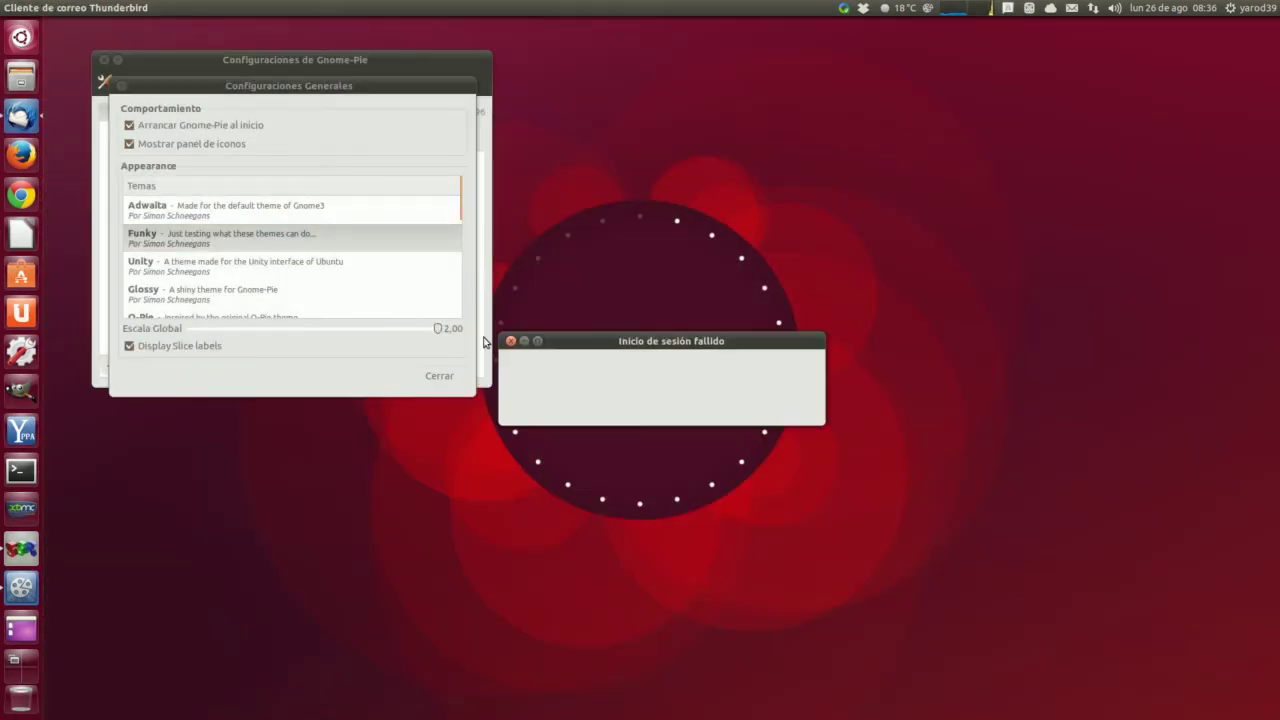
left_click(511, 343)
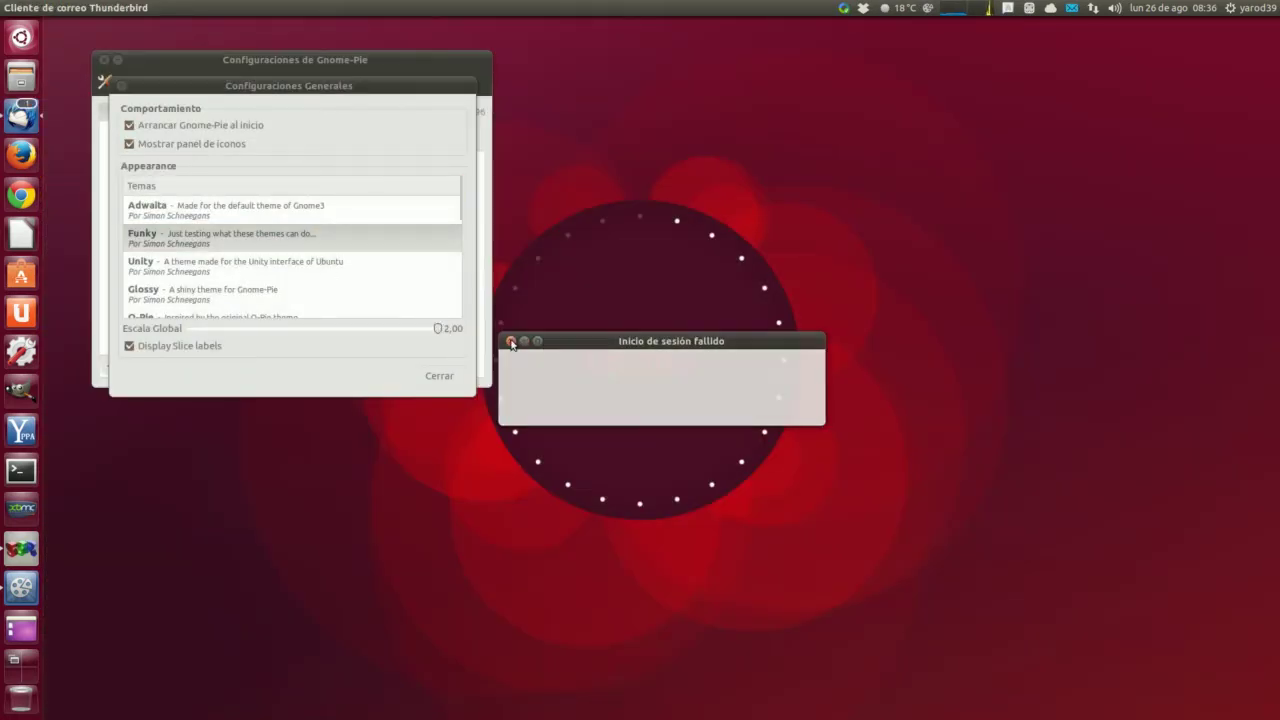
- Apply the Unity theme and the Glossy theme in turn, previewing the Aplicaciones pie with each
left_click(224, 270)
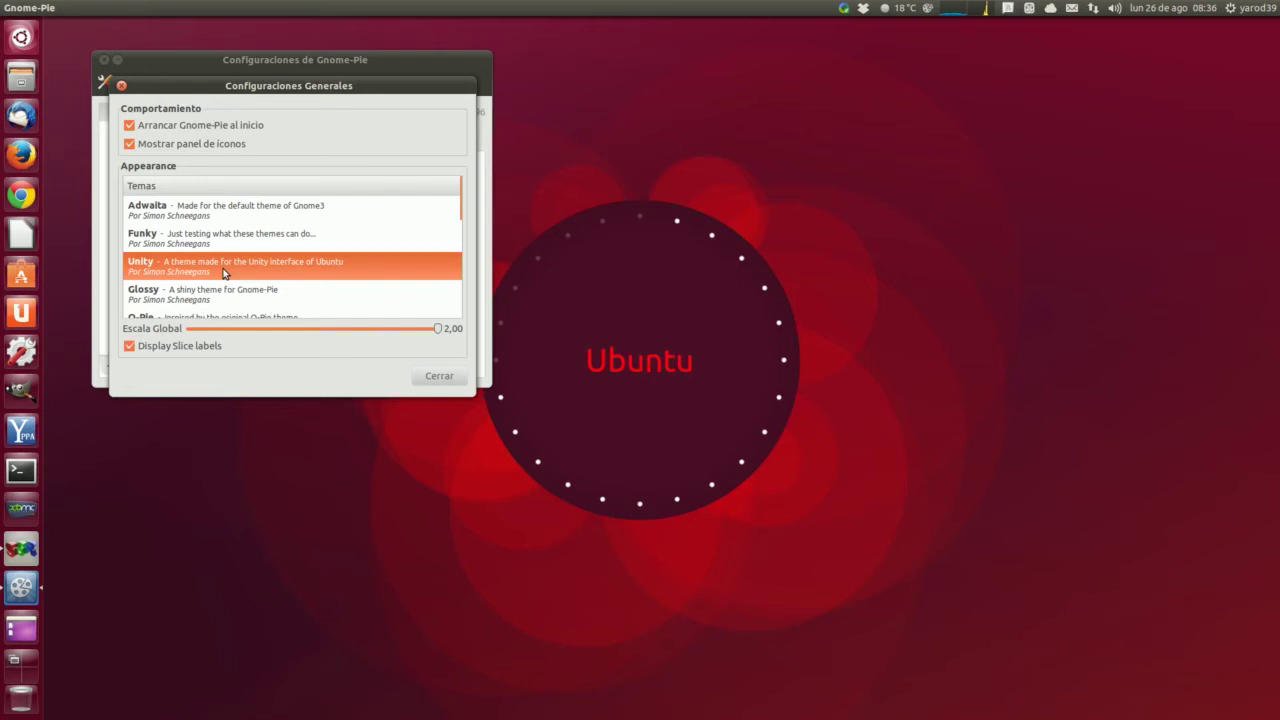
key("ctrl+alt+space")
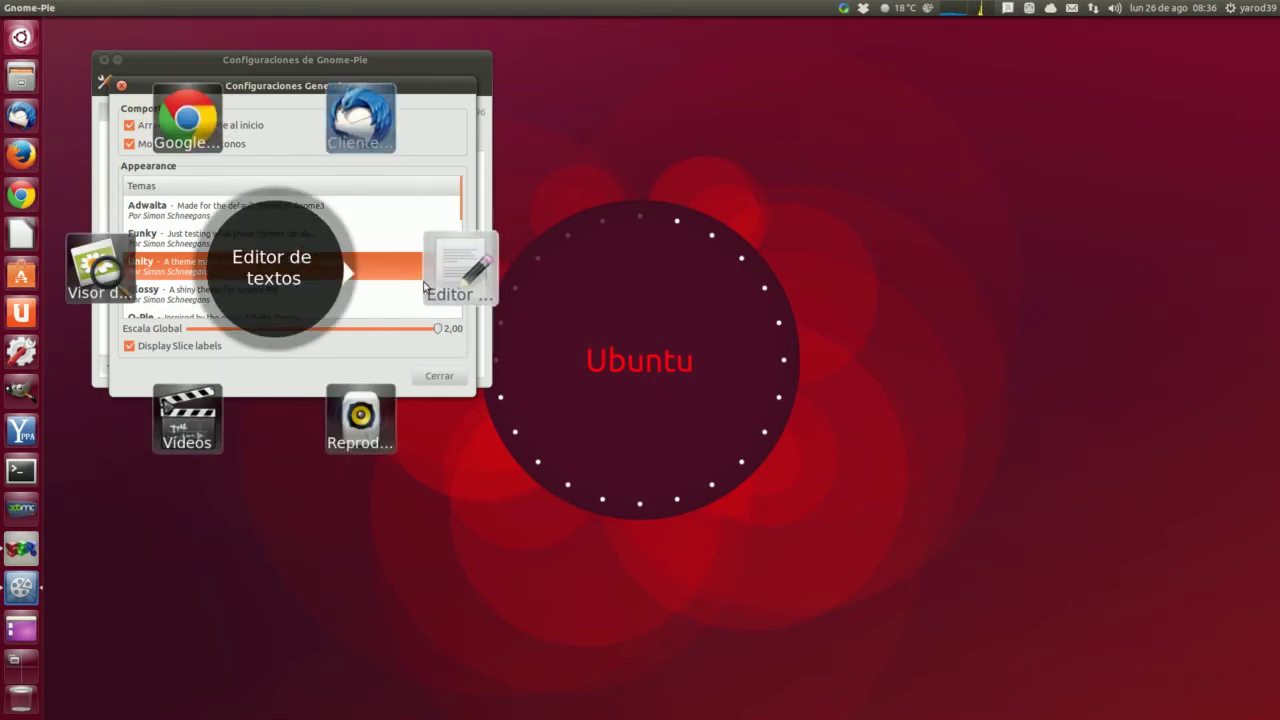
left_click(265, 298)
left_click(222, 295)
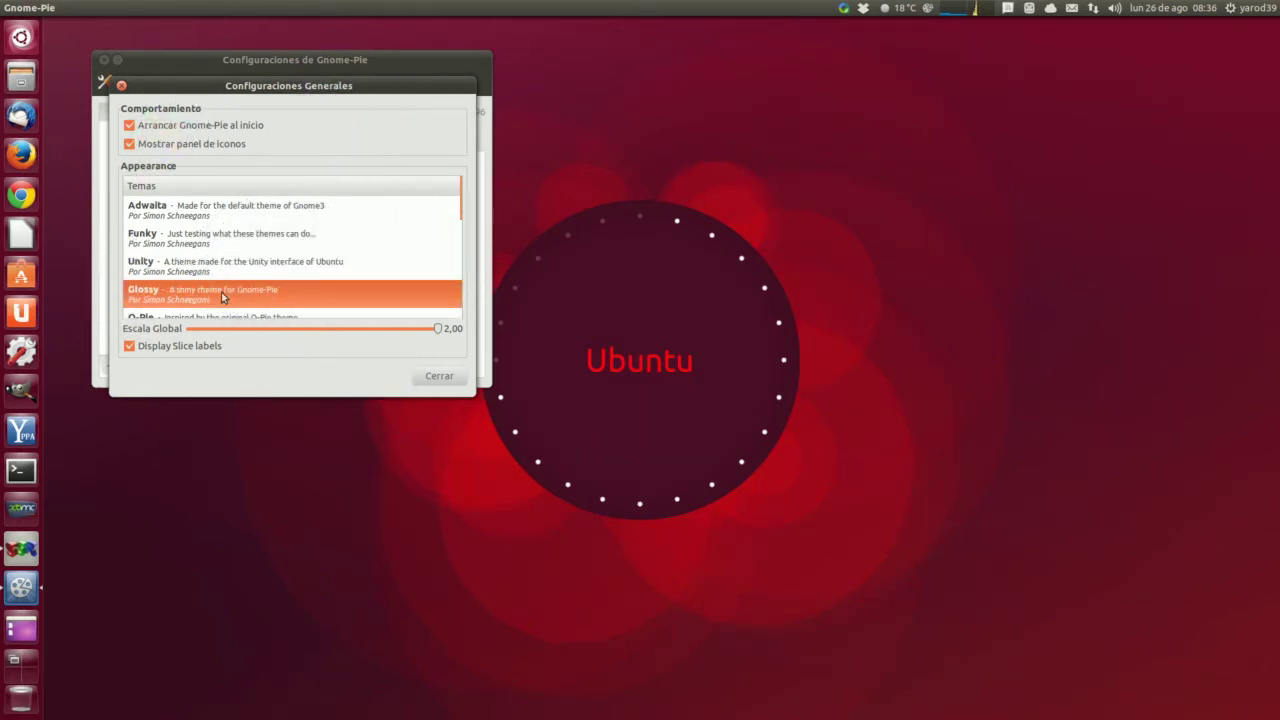
key("ctrl+alt+space")
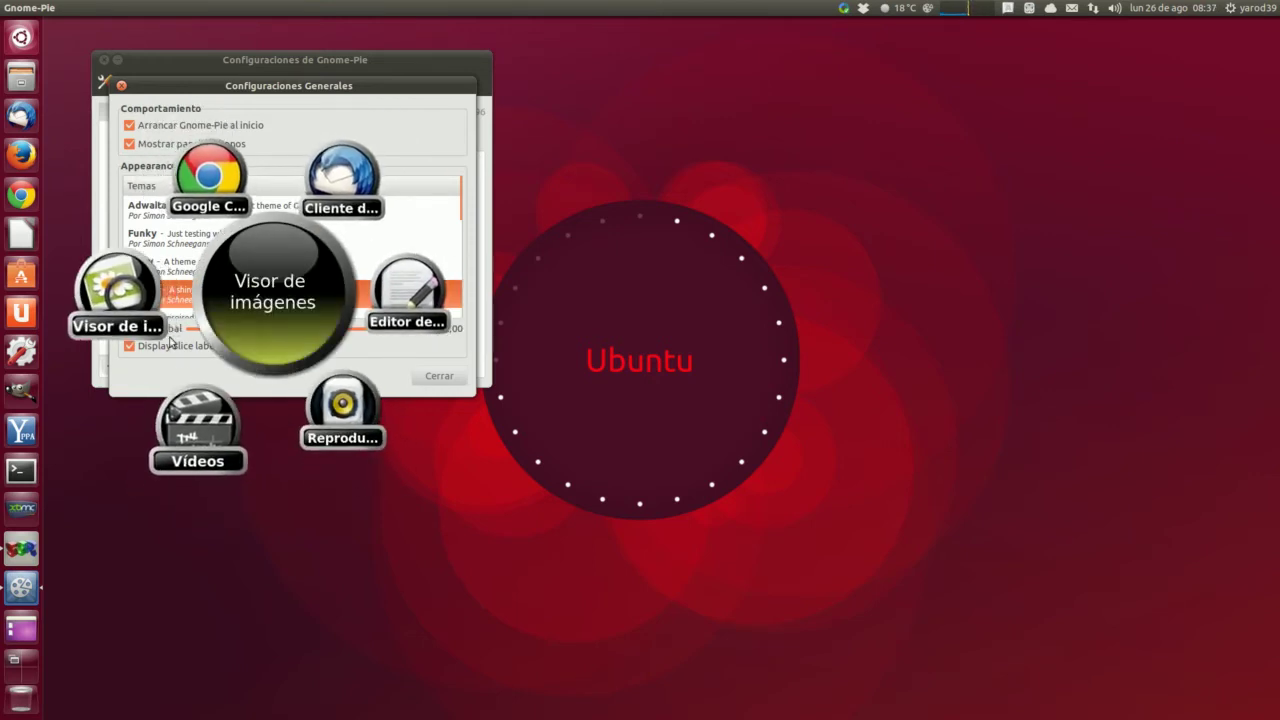
left_click(271, 299)
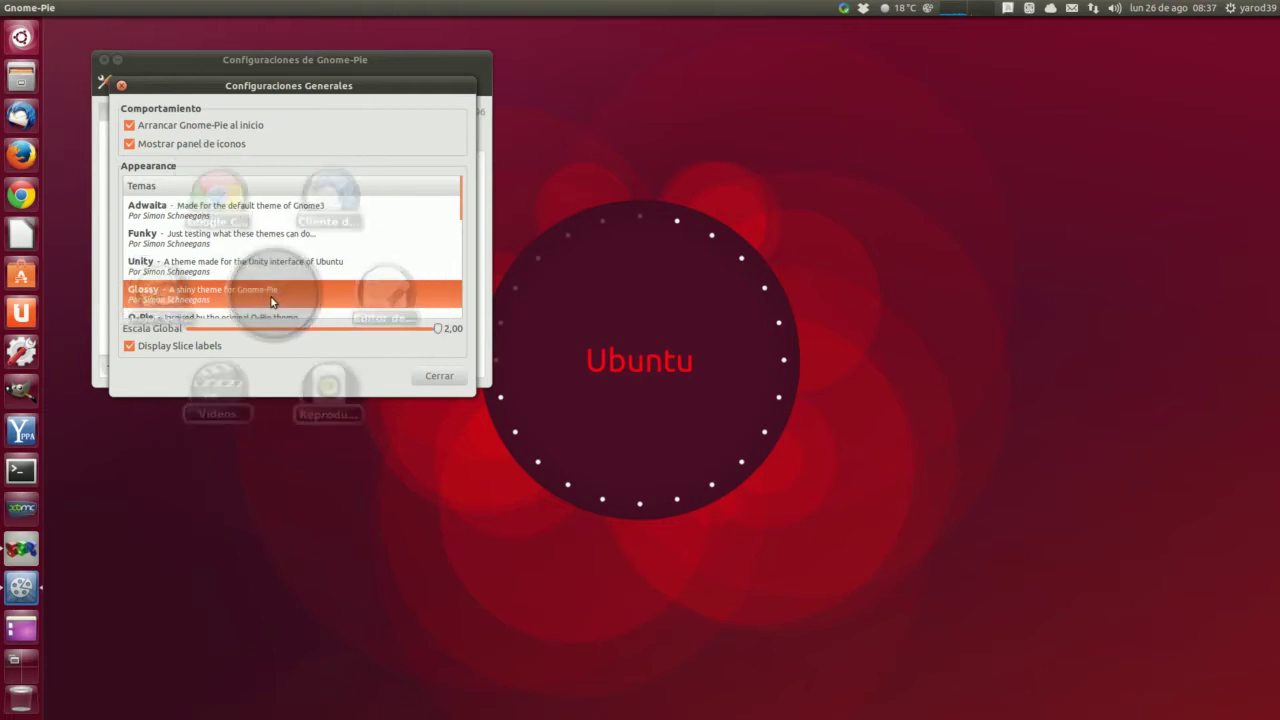
- Apply the O-Pie theme and the Bright theme in turn, previewing the Aplicaciones pie with each
scroll(240, 281, "down", 3)
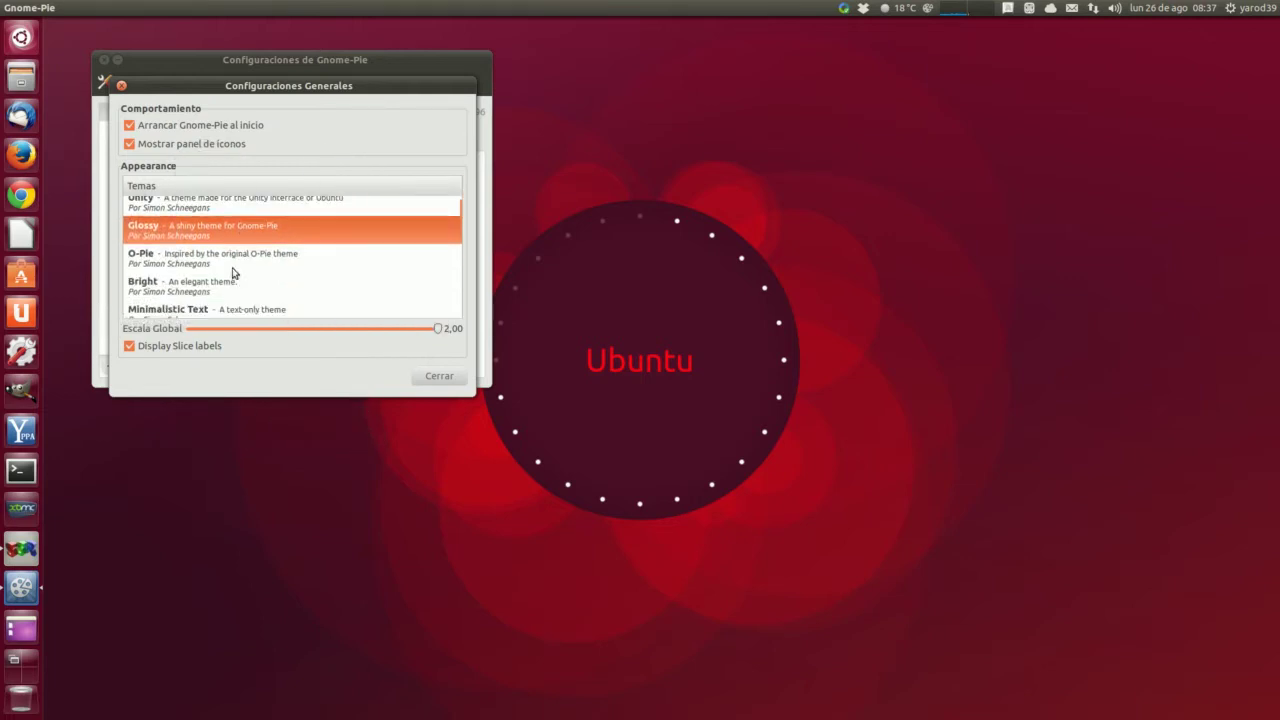
left_click(200, 258)
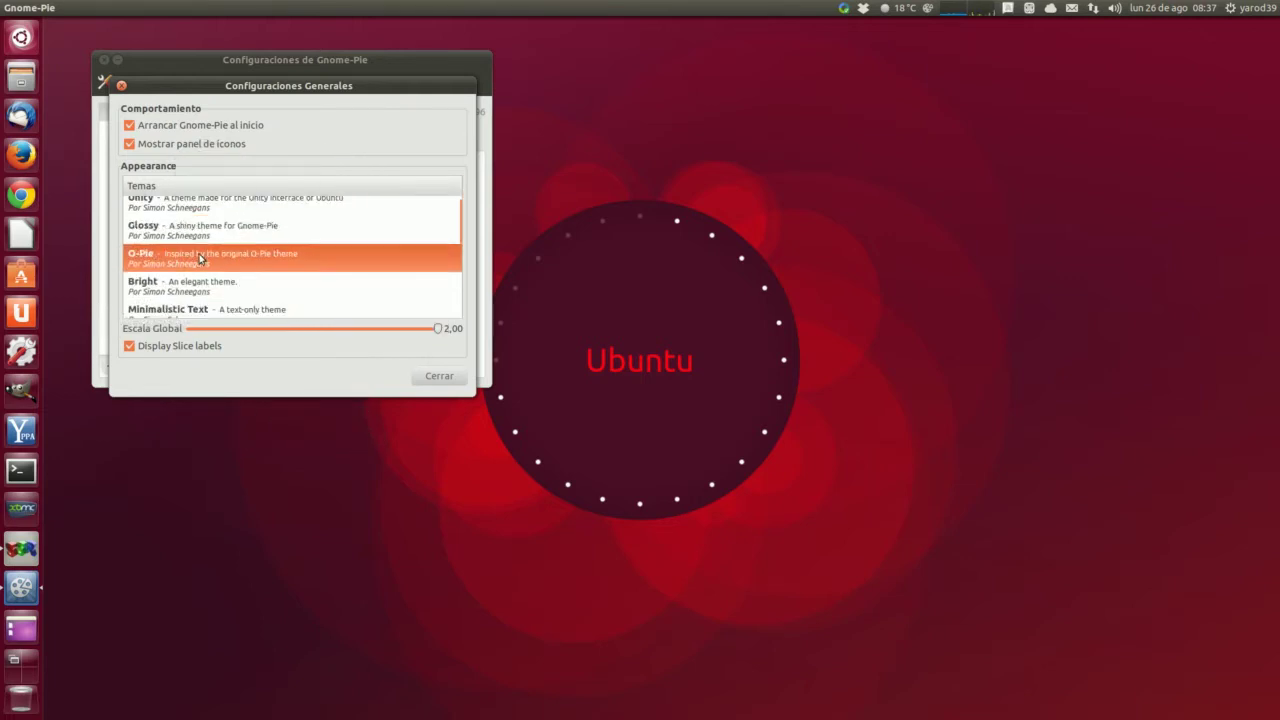
key("ctrl+alt+space")
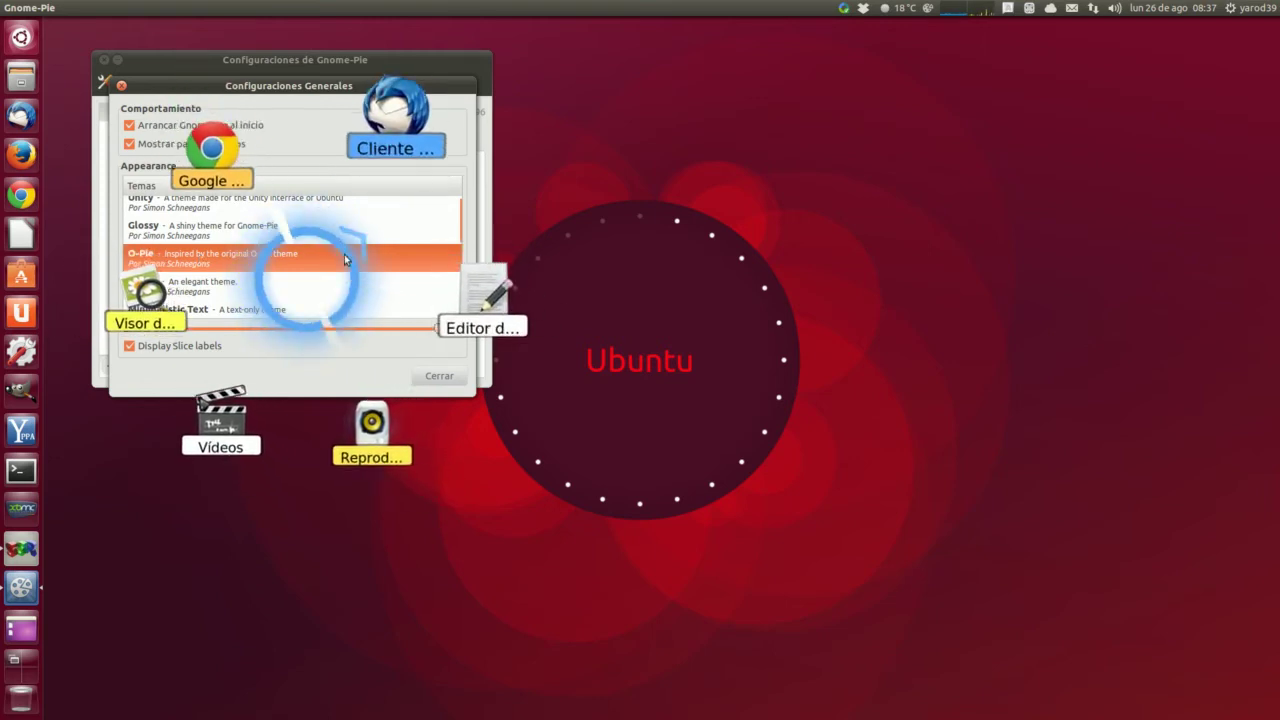
left_click(305, 279)
left_click(210, 283)
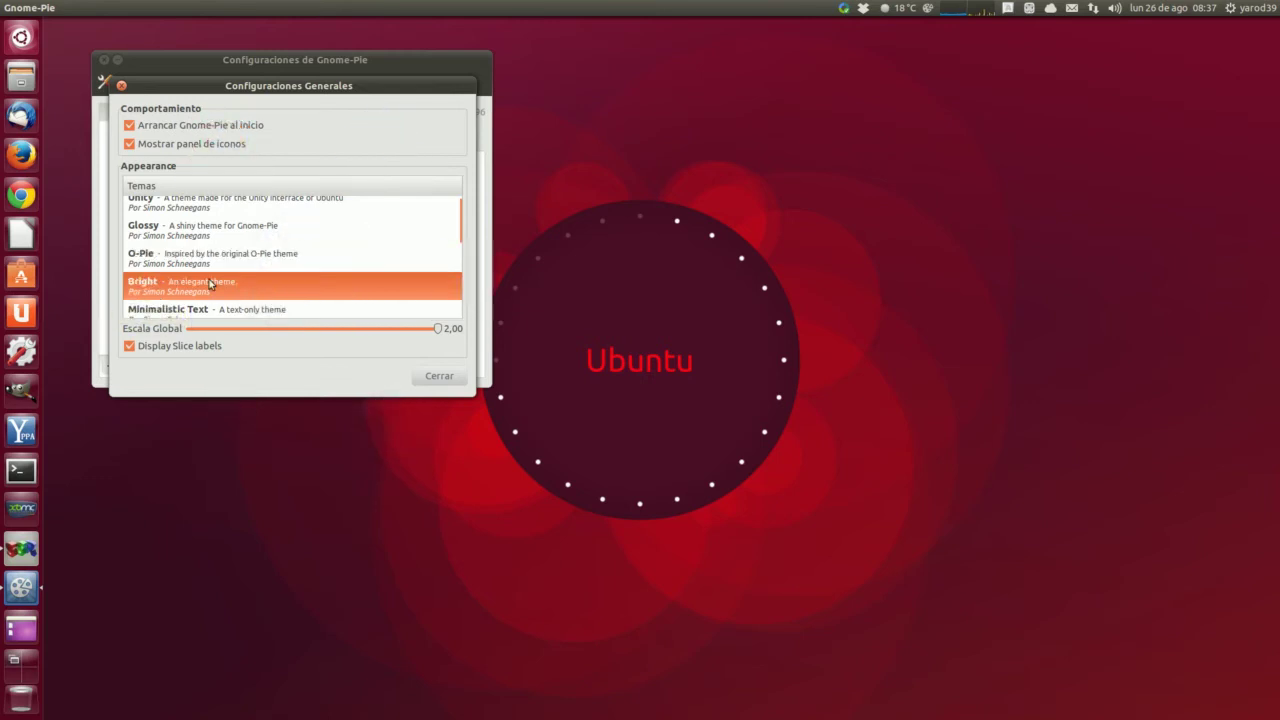
key("ctrl+alt+space")
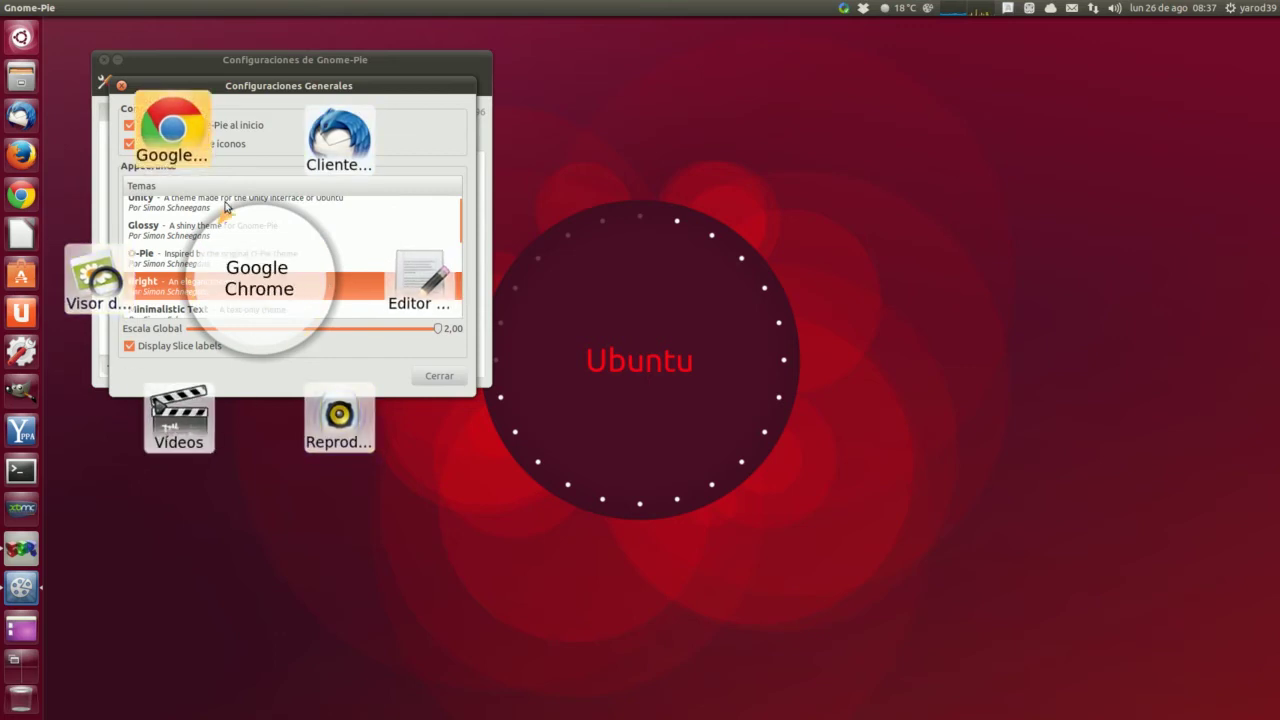
- Apply the Minimalistic Text theme and preview the Ventana pie with it, without running any slice
scroll(252, 281, "down", 1)
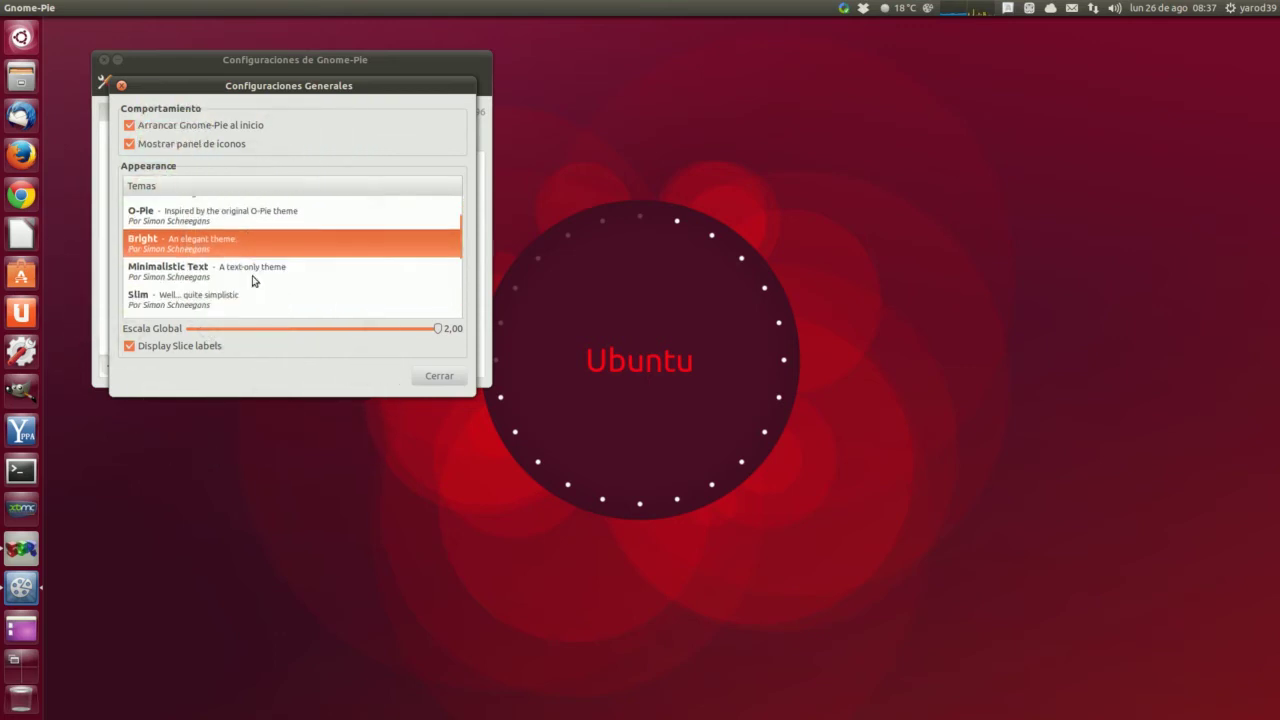
left_click(241, 268)
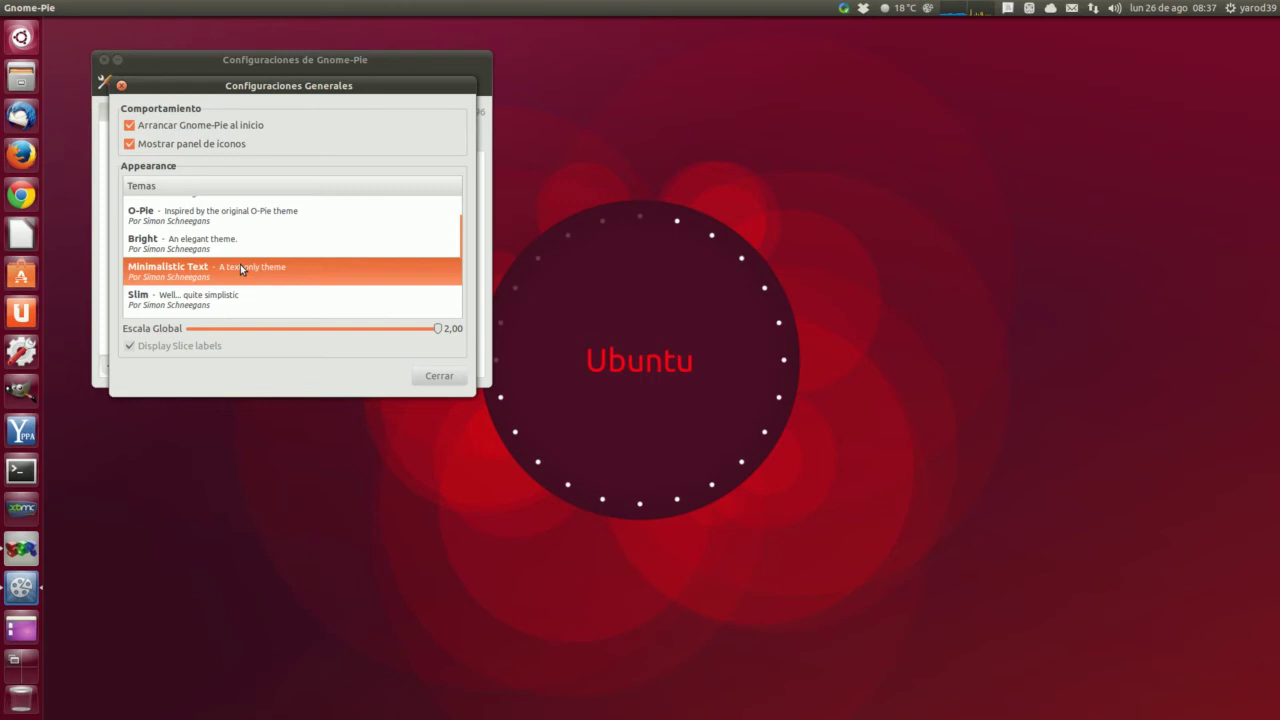
key("ctrl+alt+w")
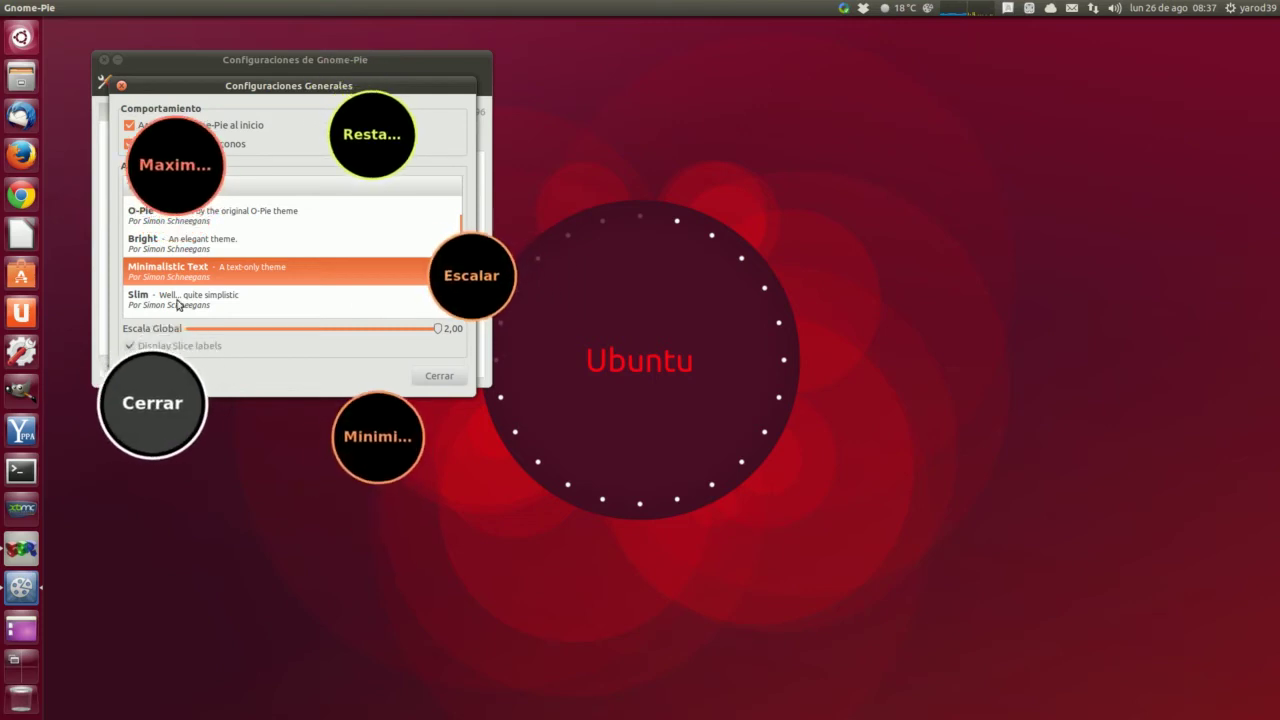
left_click(294, 268)
- Apply the Slim theme and the Elementary theme in turn, previewing the Aplicaciones pie with each
left_click(249, 299)
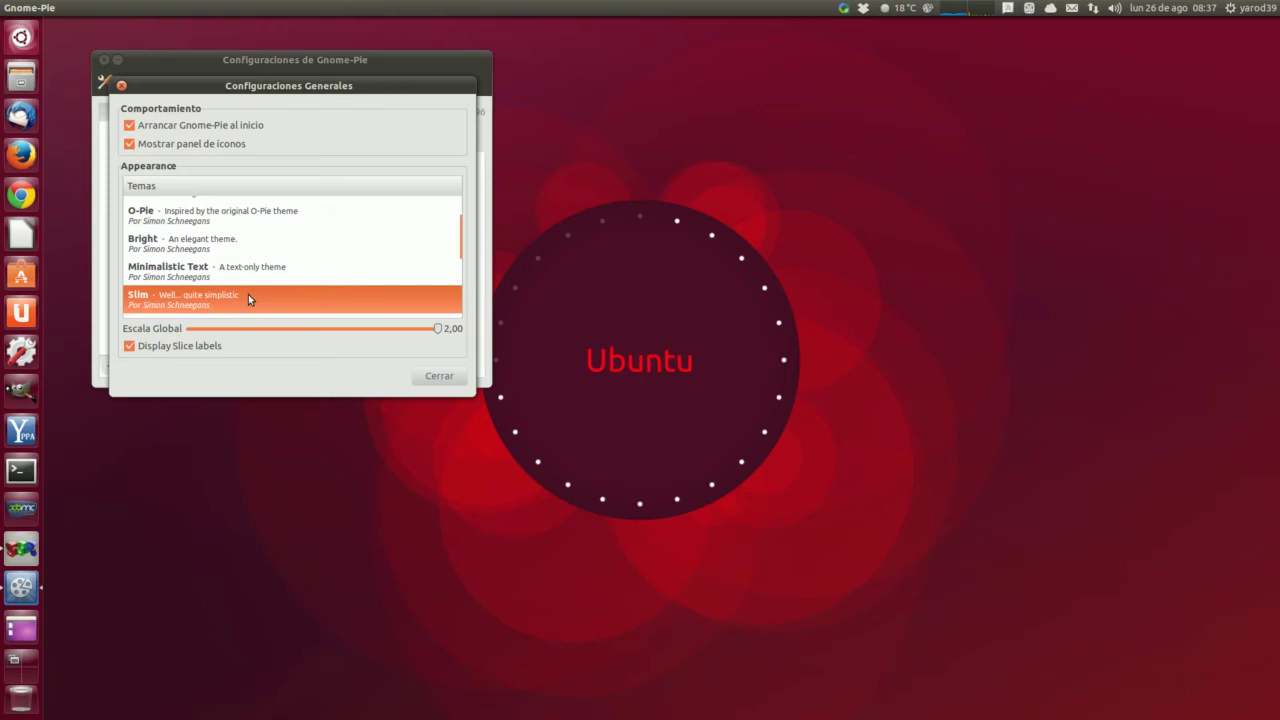
key("ctrl+alt+space")
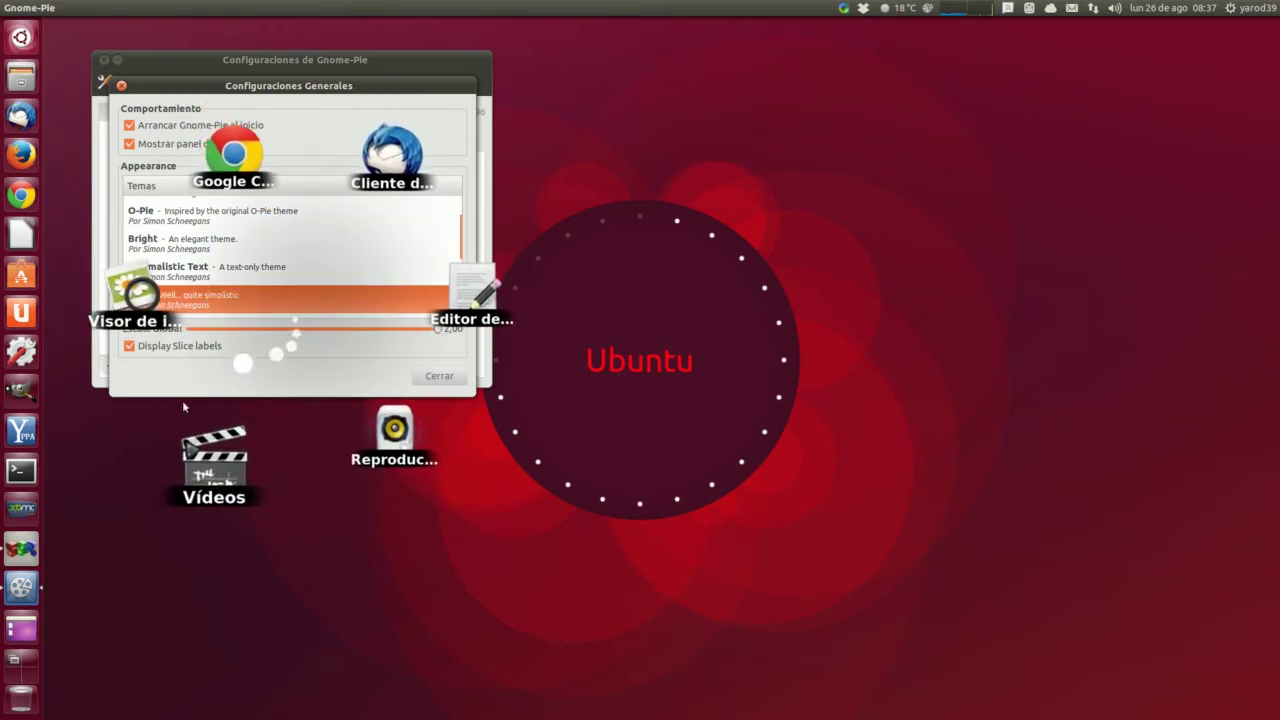
left_click(283, 296)
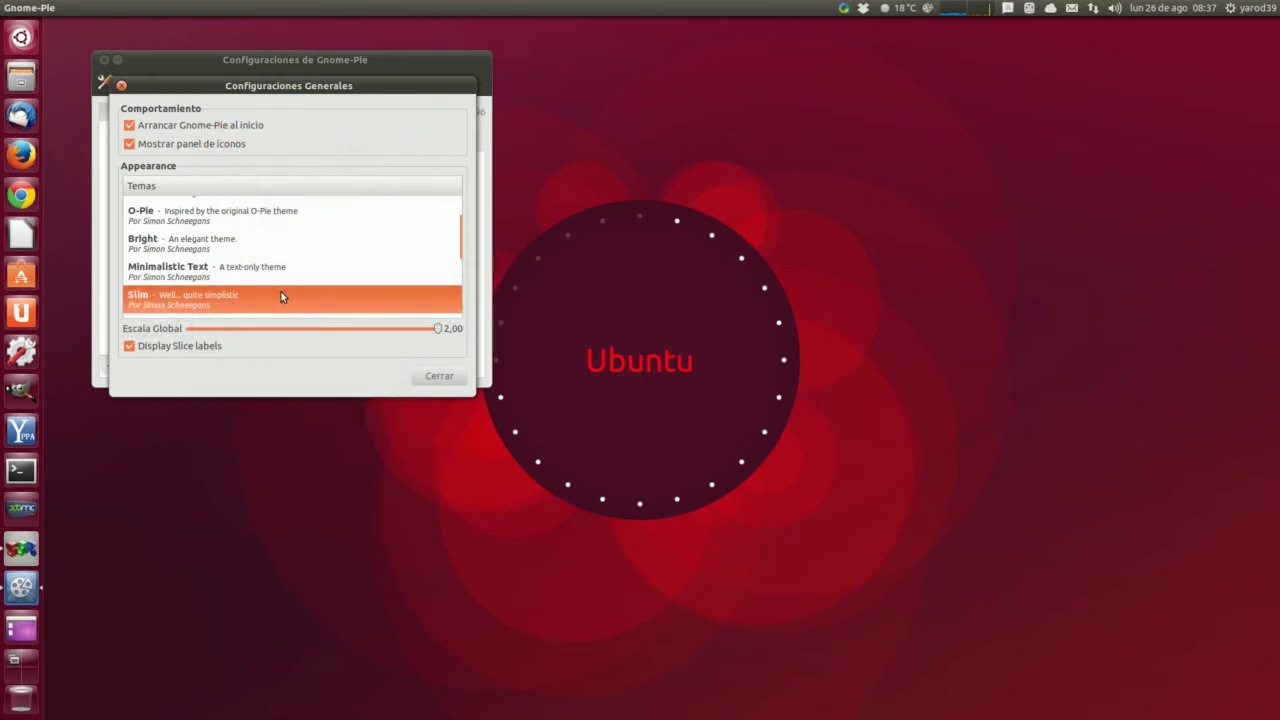
scroll(283, 296, "down", 3)
left_click(239, 247)
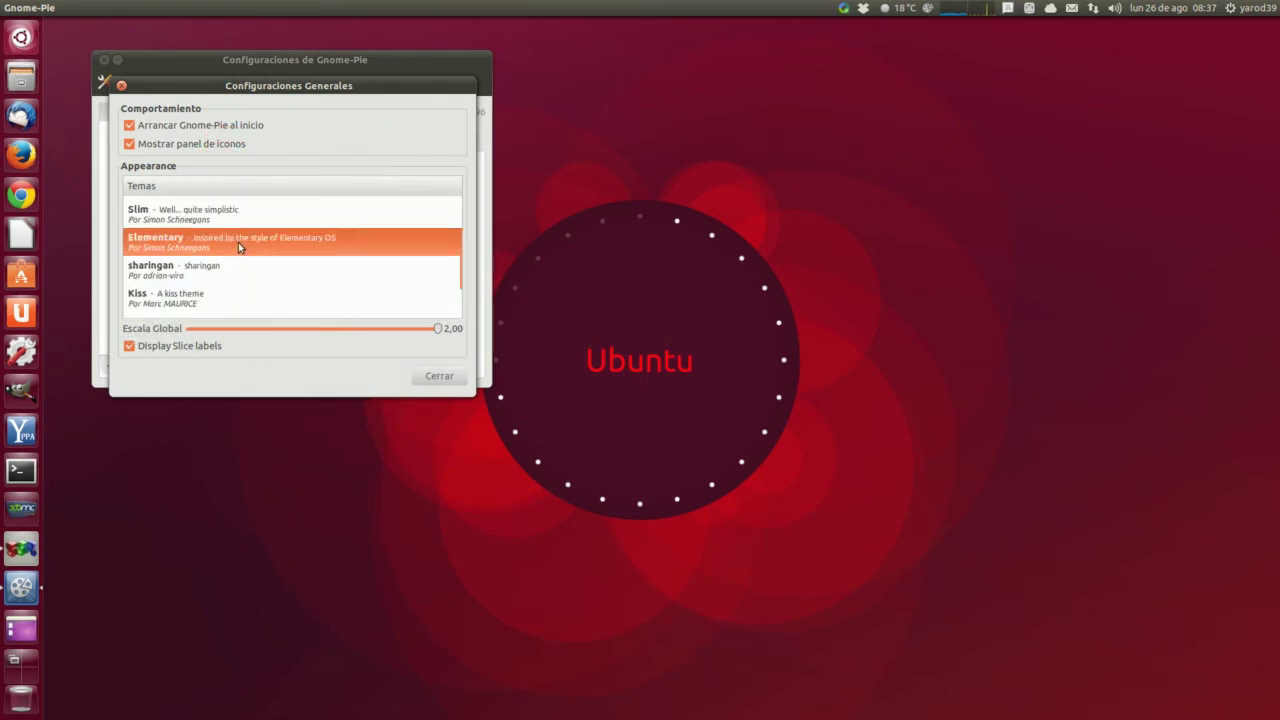
key("ctrl+alt+a")
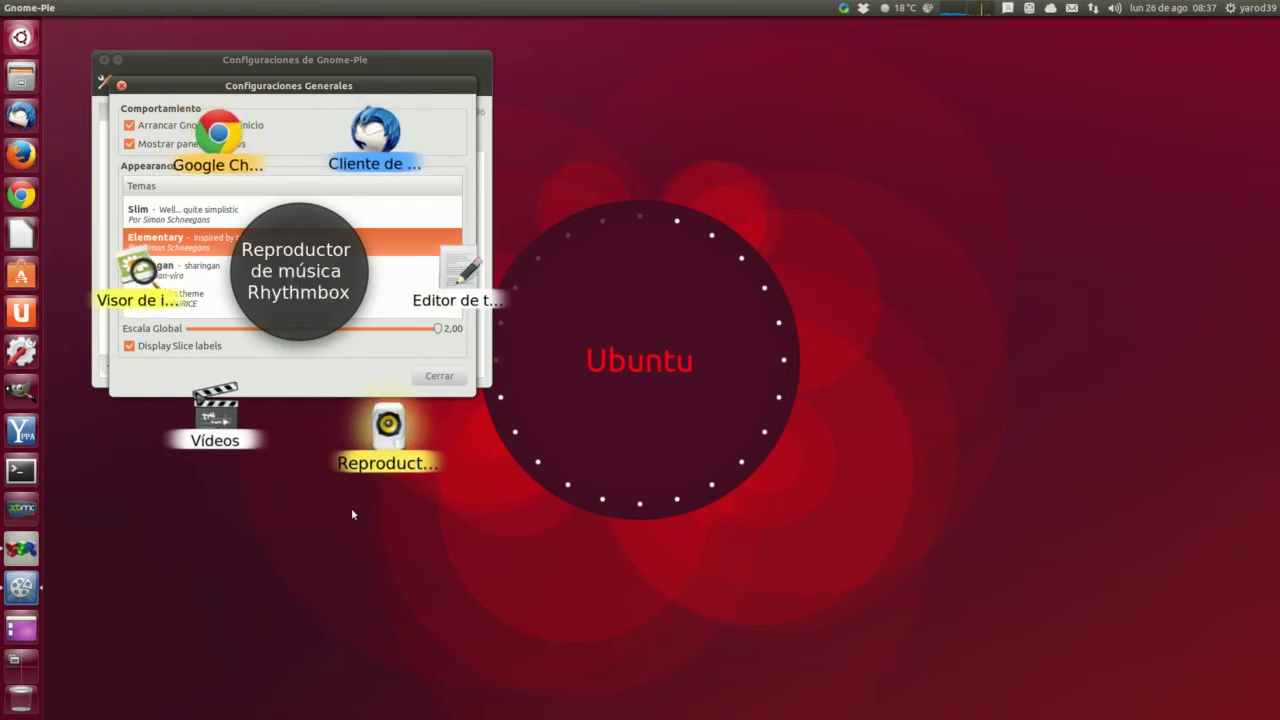
left_click(286, 255)
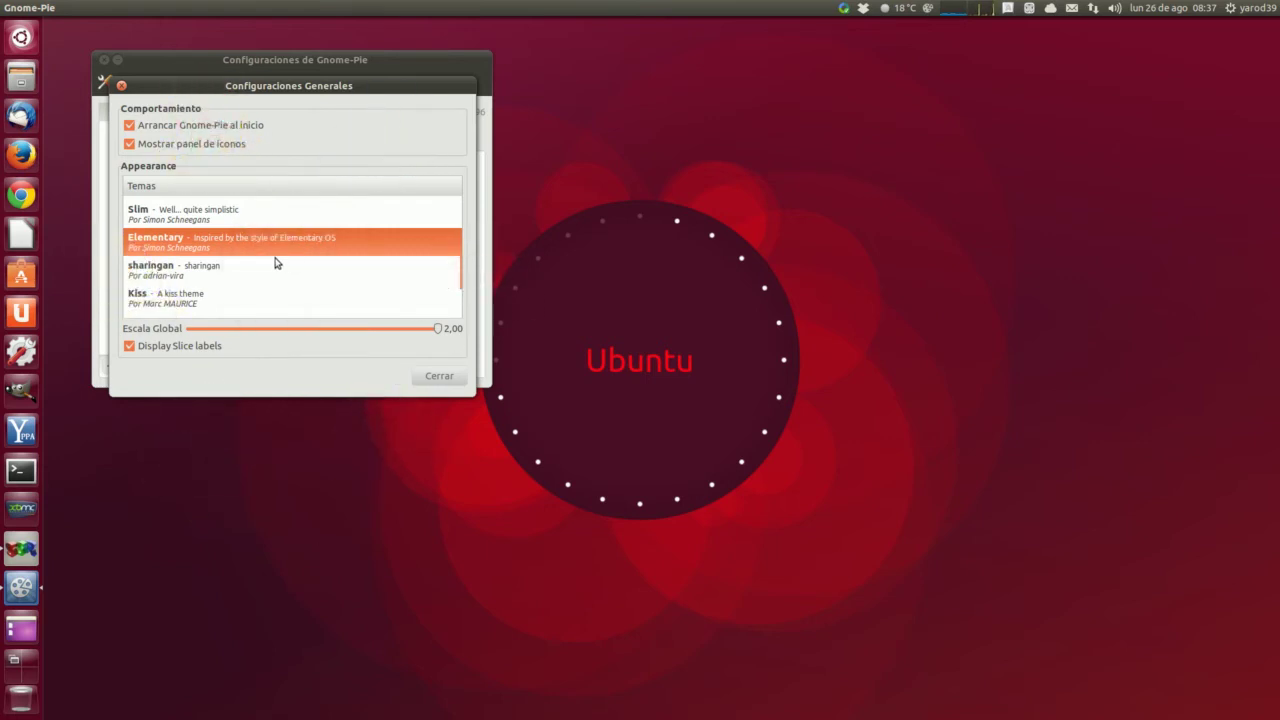
- Apply the sharingan theme and preview the Aplicaciones pie with it
left_click(258, 265)
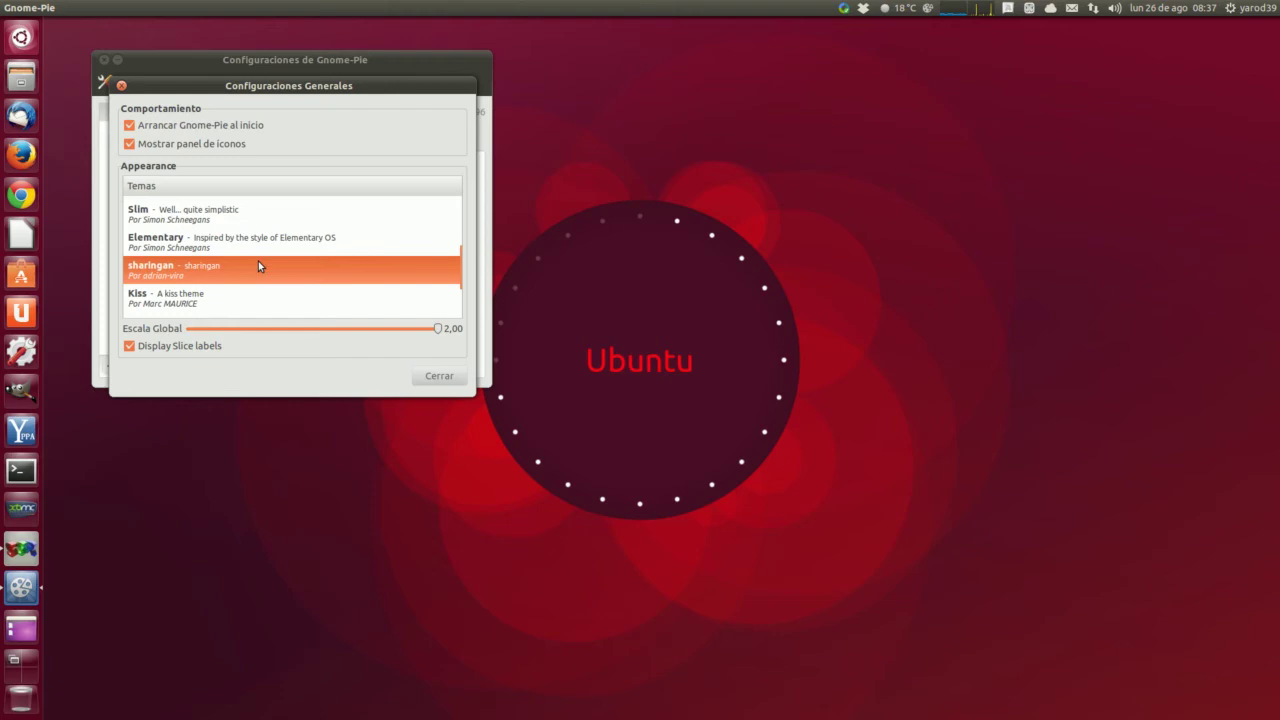
key("ctrl+alt+a")
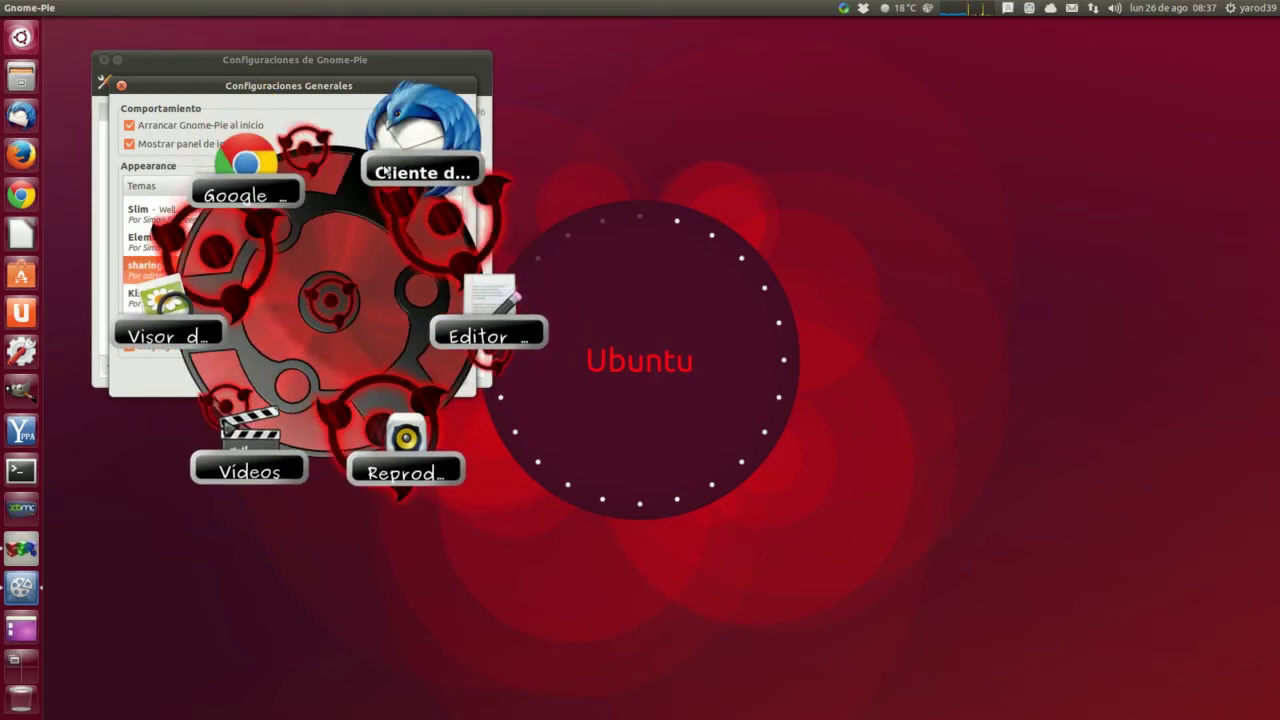
left_click(334, 296)
- Apply the Kiss theme and the enso theme in turn, previewing the Aplicaciones pie with each
left_click(213, 300)
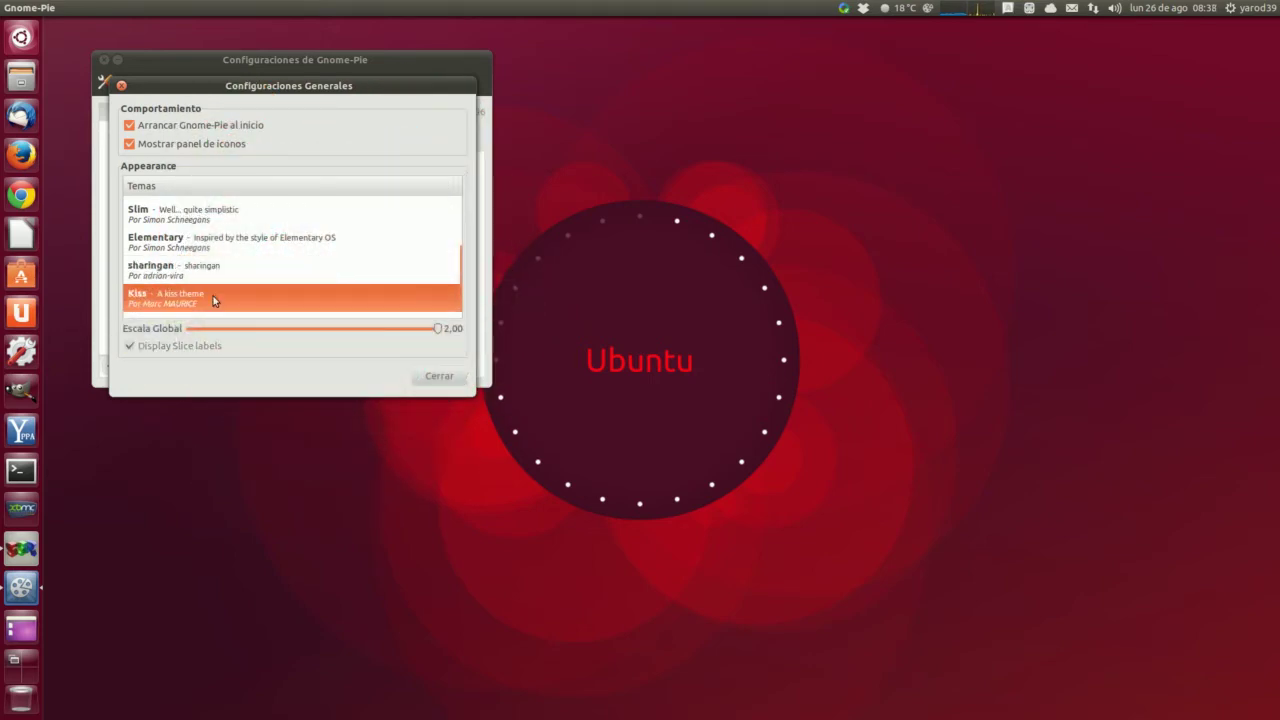
key("ctrl+alt+space")
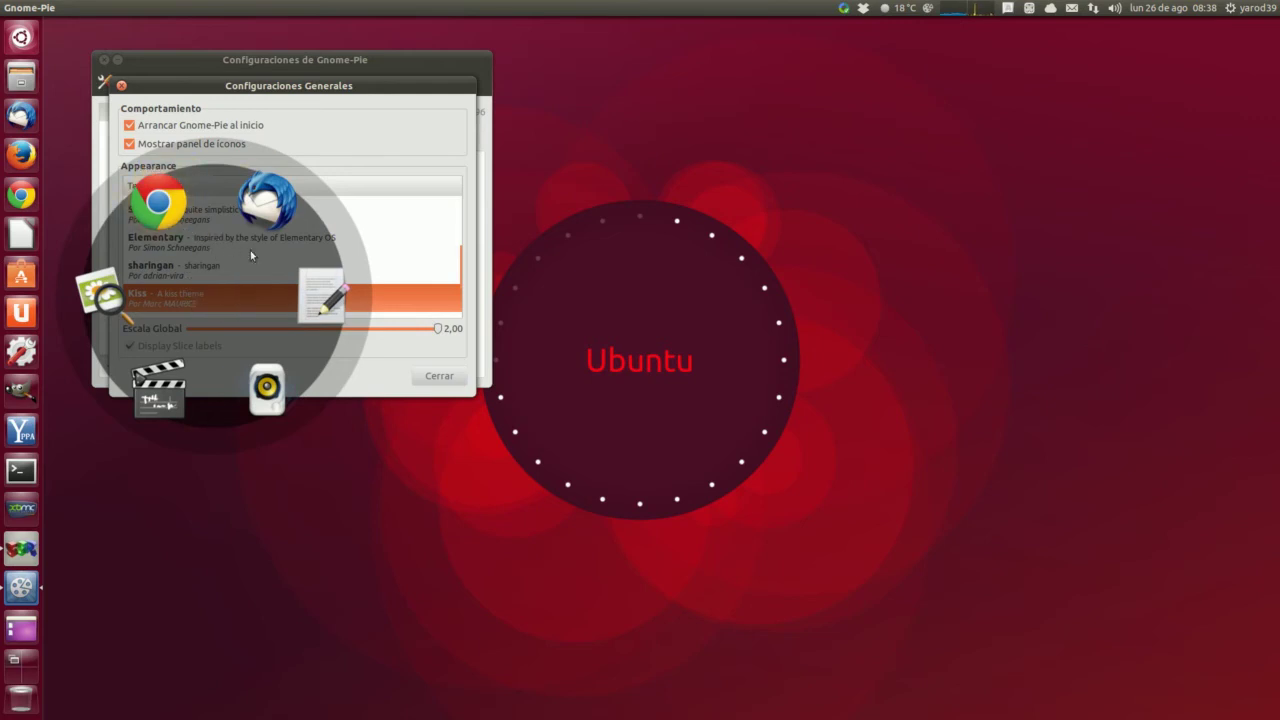
left_click(206, 293)
scroll(207, 295, "down", 3)
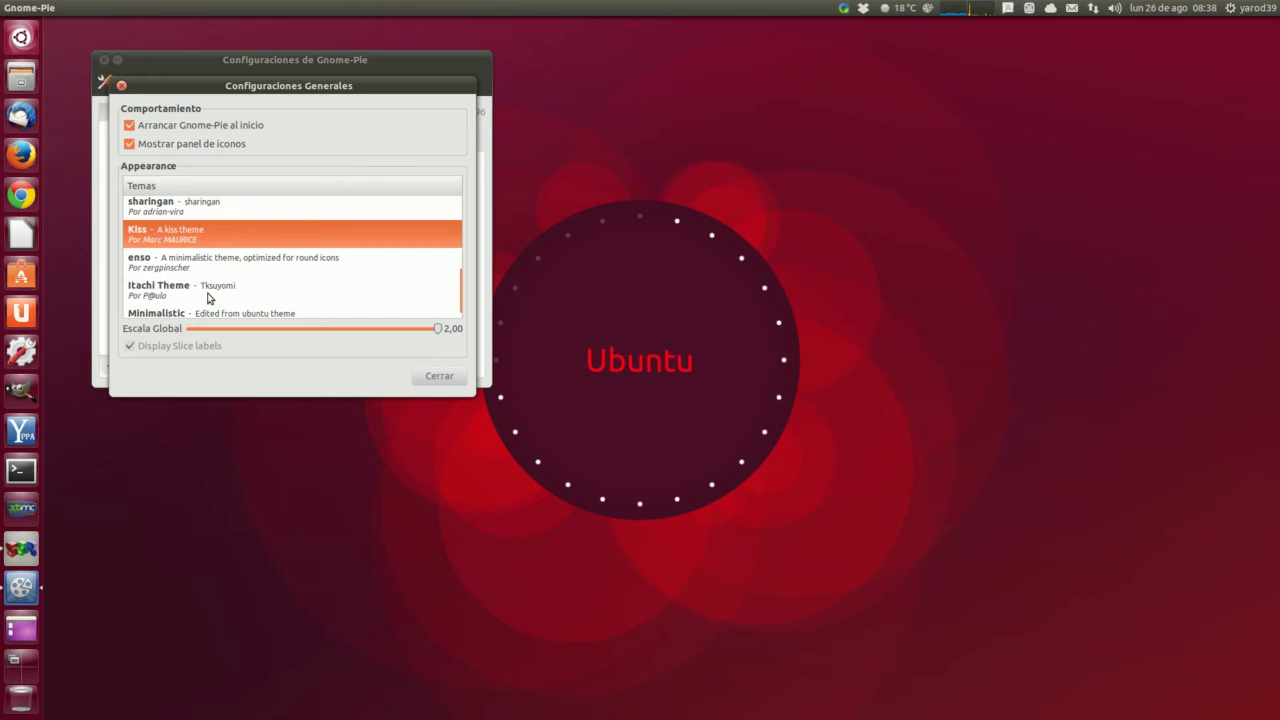
scroll(208, 297, "down", 1)
left_click(210, 247)
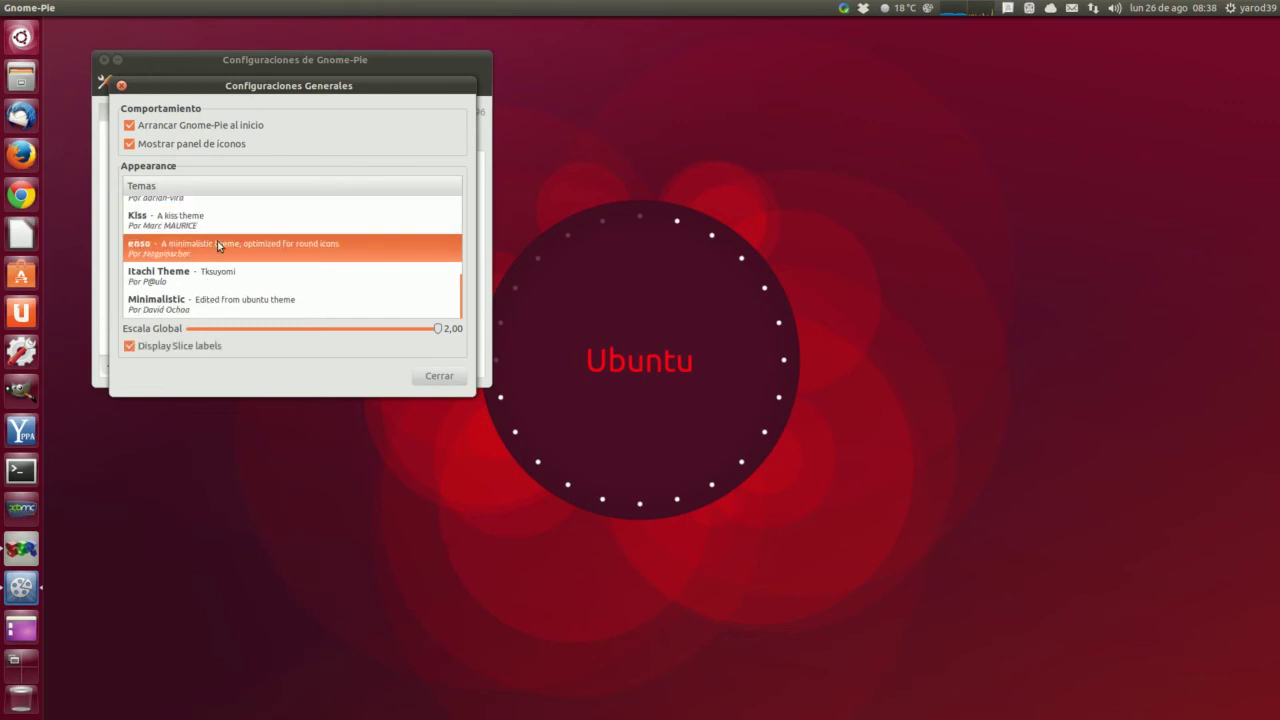
key("ctrl+alt+space")
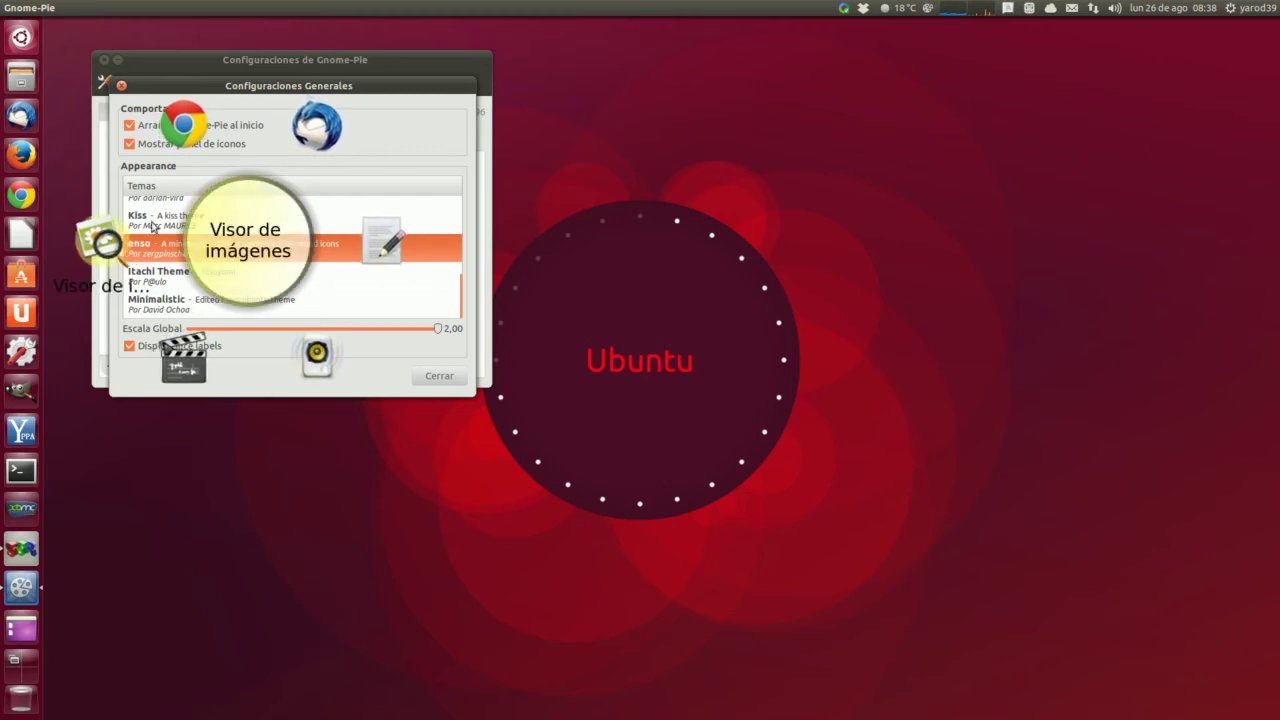
left_click(250, 238)
- Apply the Itachi Theme and preview the Aplicaciones pie with it, without running any slice
left_click(211, 277)
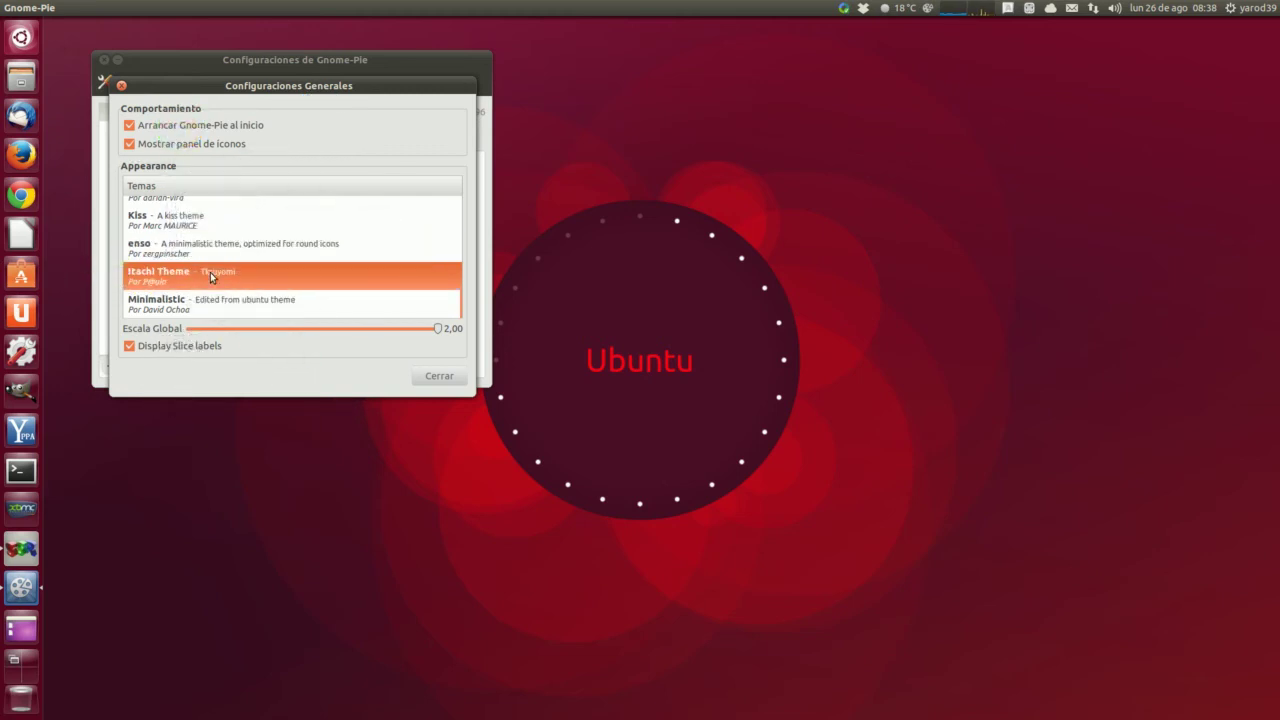
key("ctrl+alt+space")
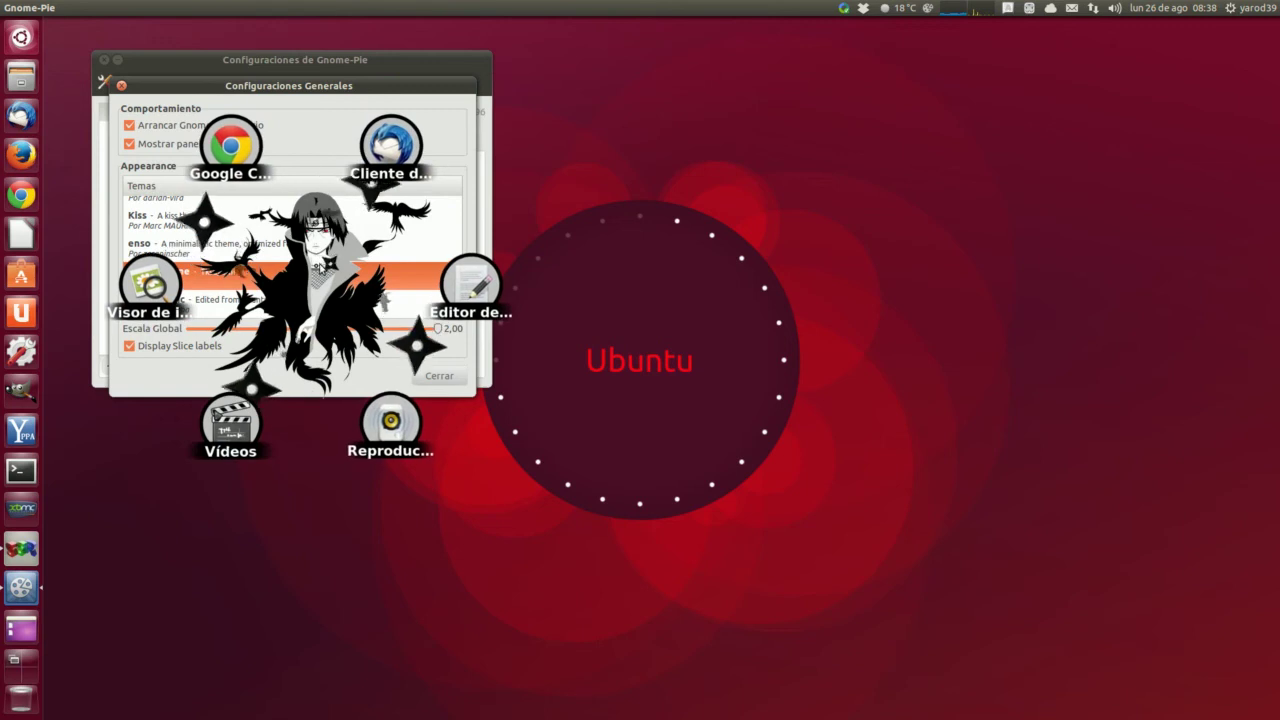
key("Escape")
- Apply the Minimalistic theme, preview the Aplicaciones pie with it, and close the general settings
left_click(210, 303)
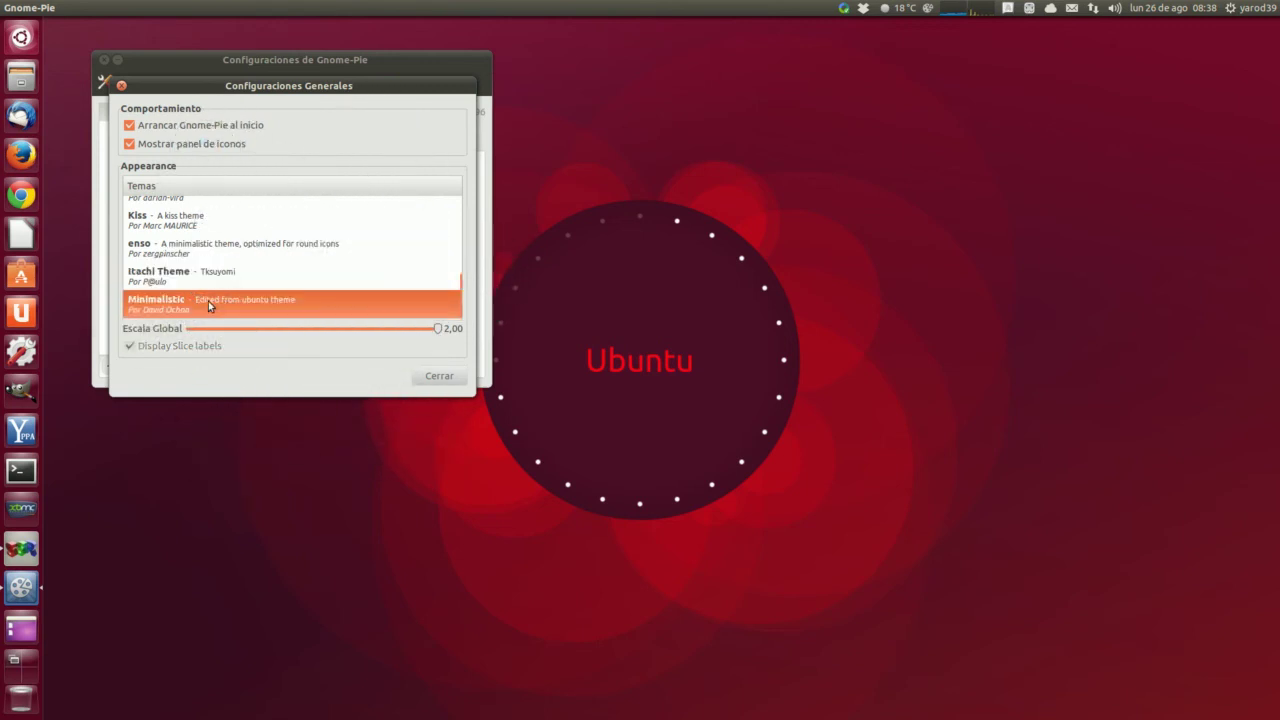
key("ctrl+alt+space")
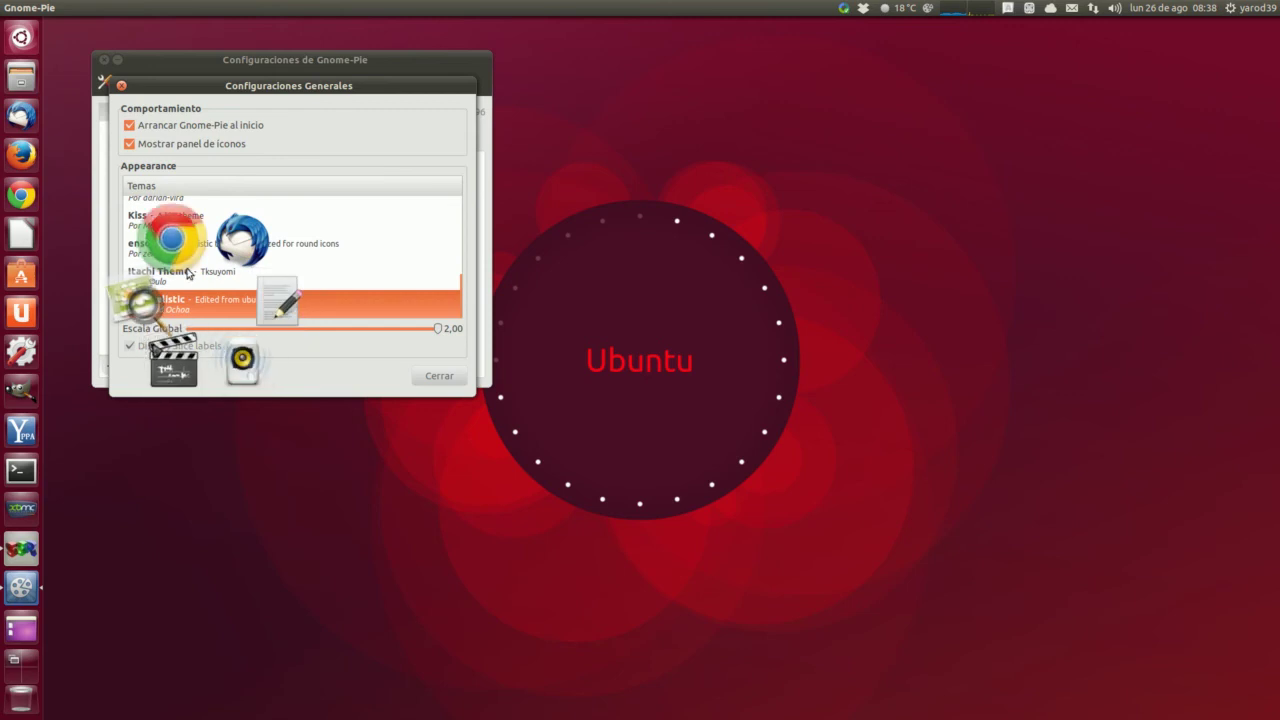
key("Escape")
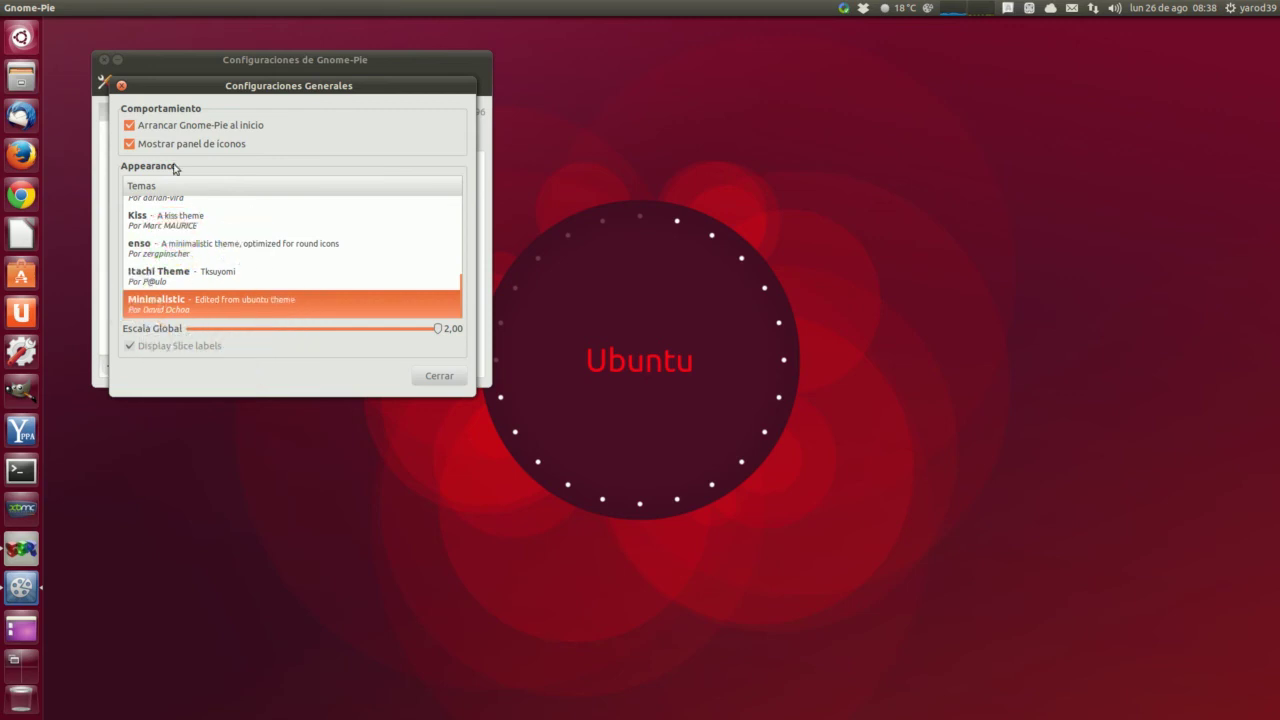
left_click(121, 85)
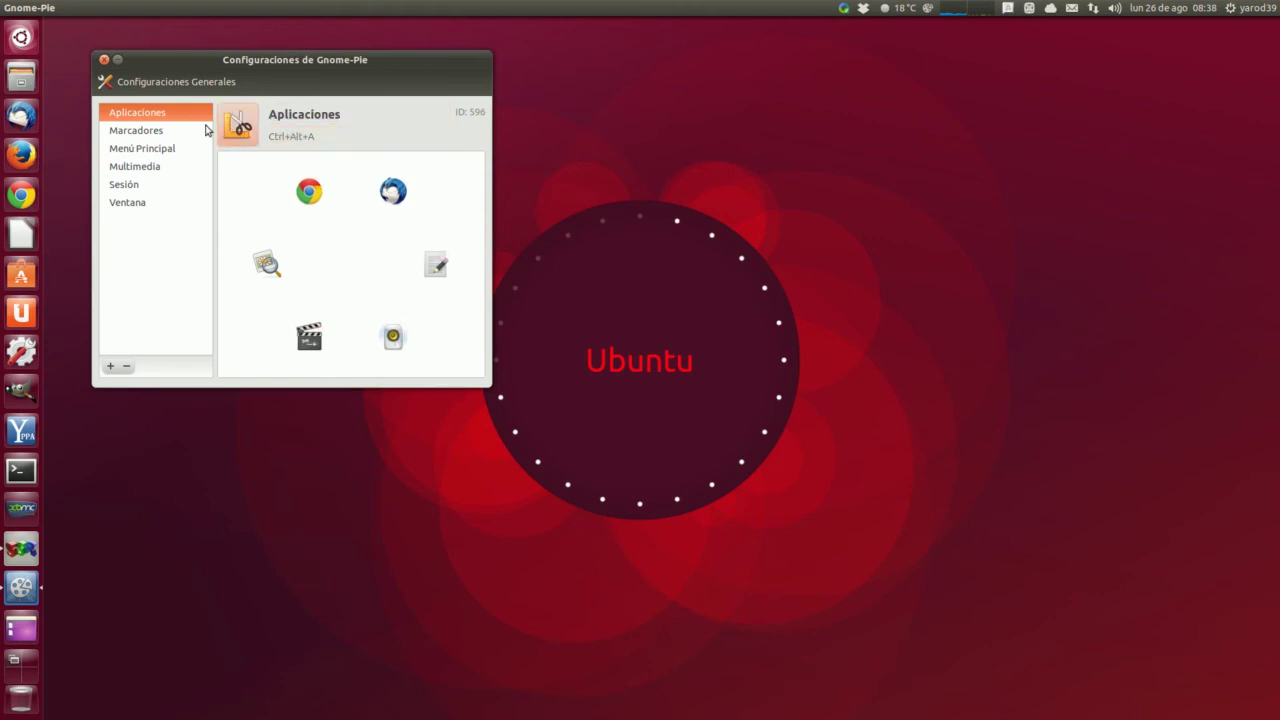
- Review the slices of the Marcadores, Menú Principal, Multimedia, Sesión, Ventana and Aplicaciones pies, checking the general settings in between
left_click(153, 131)
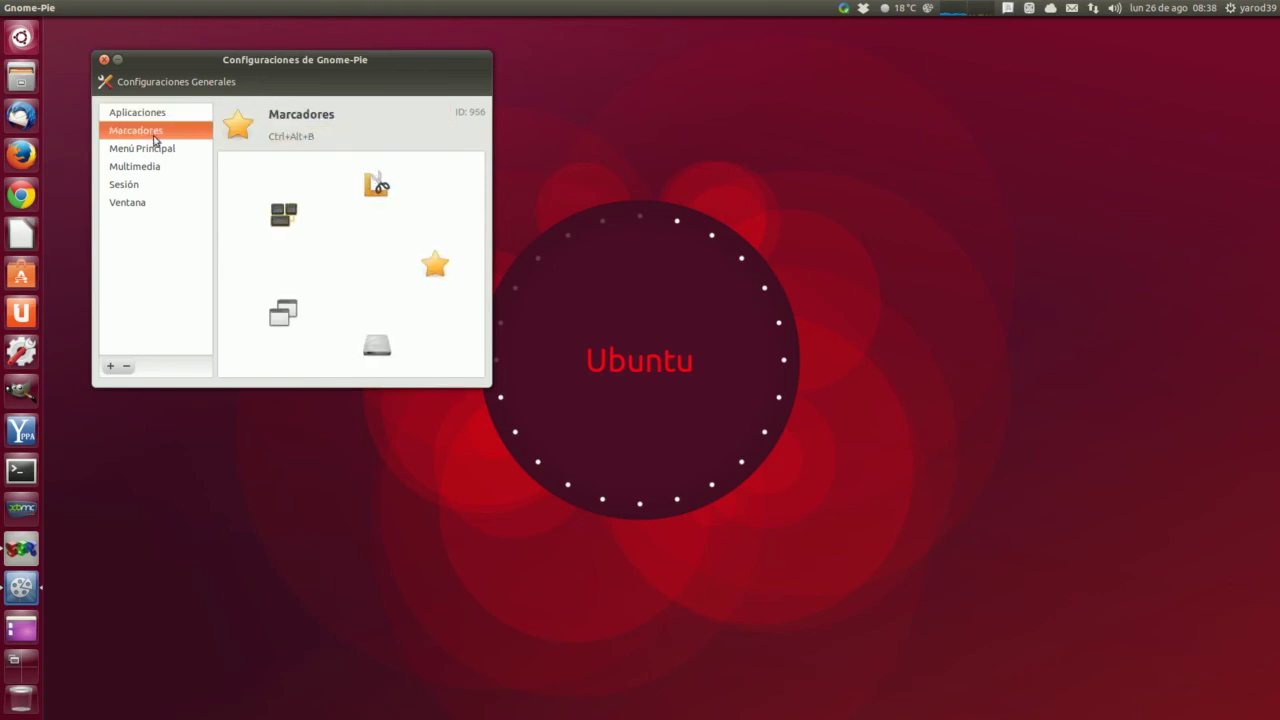
left_click(153, 150)
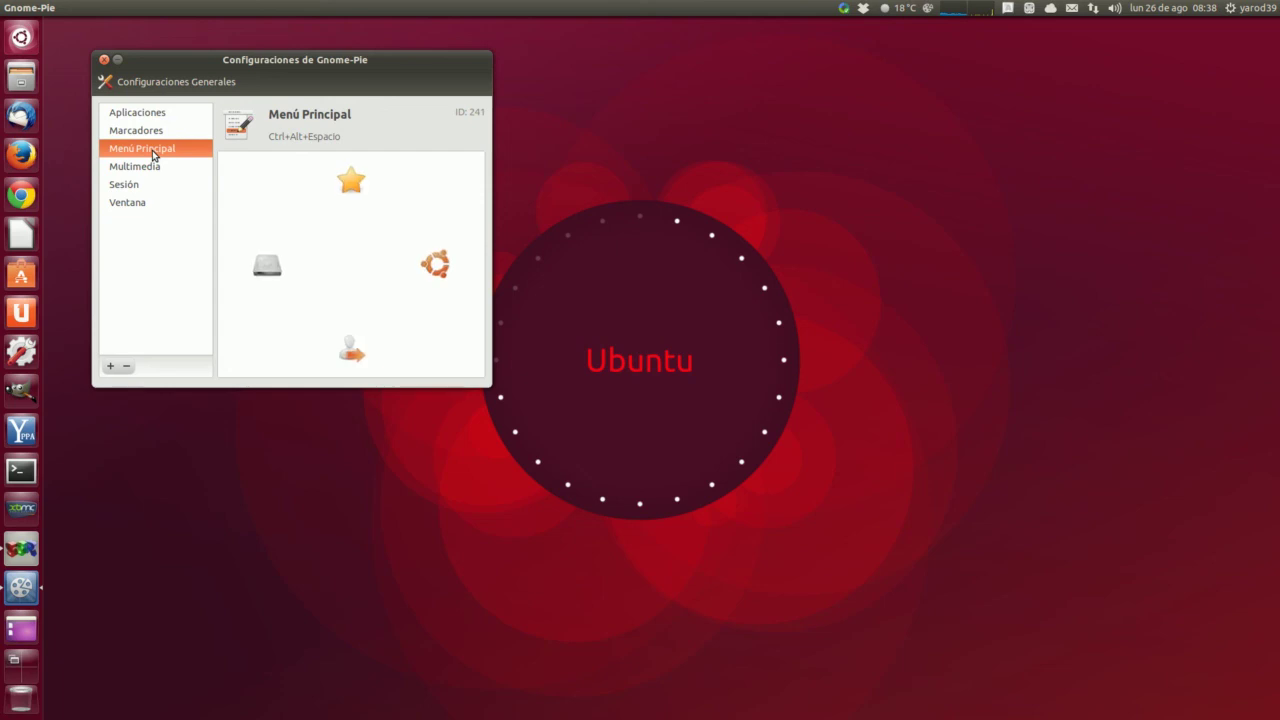
left_click(152, 166)
left_click(152, 186)
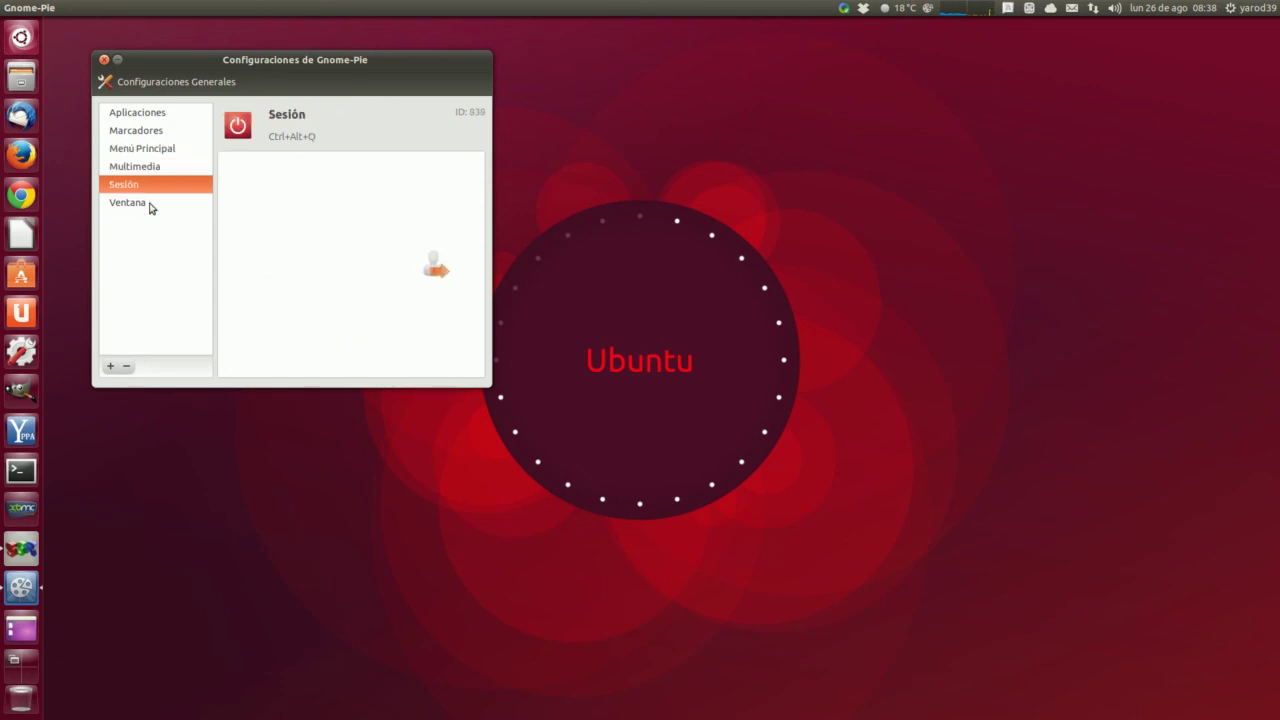
left_click(151, 204)
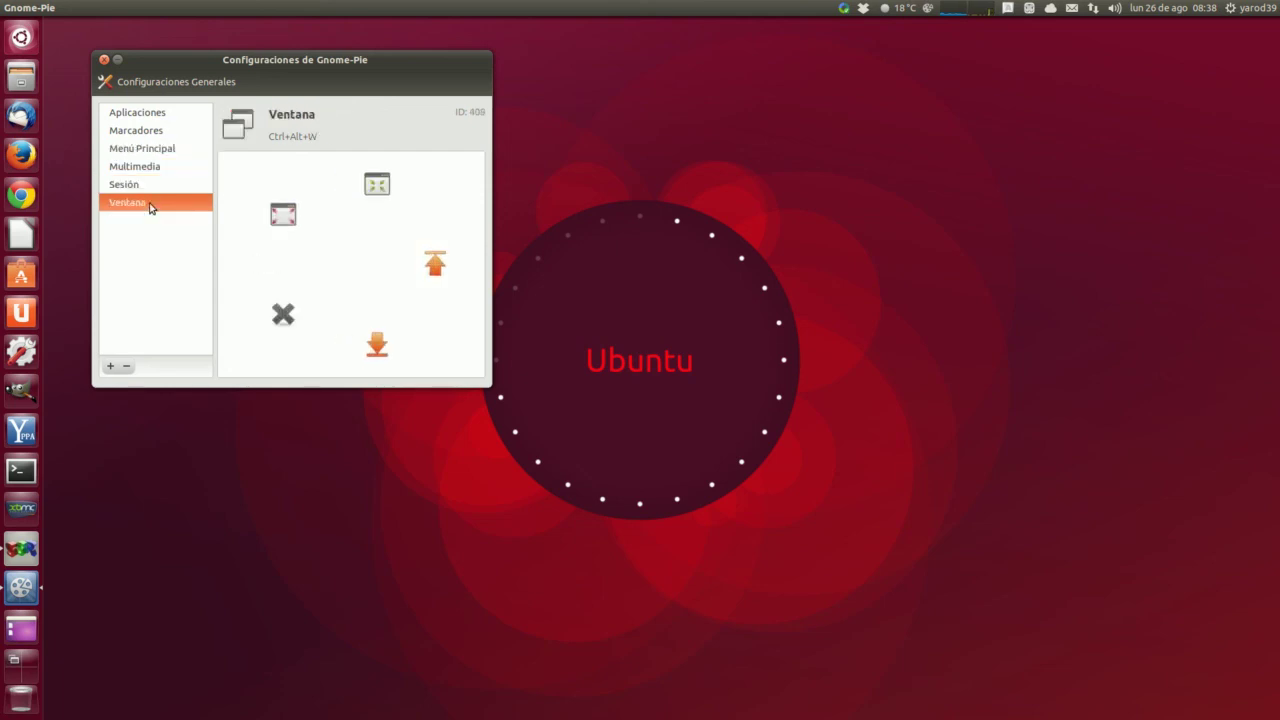
left_click(133, 83)
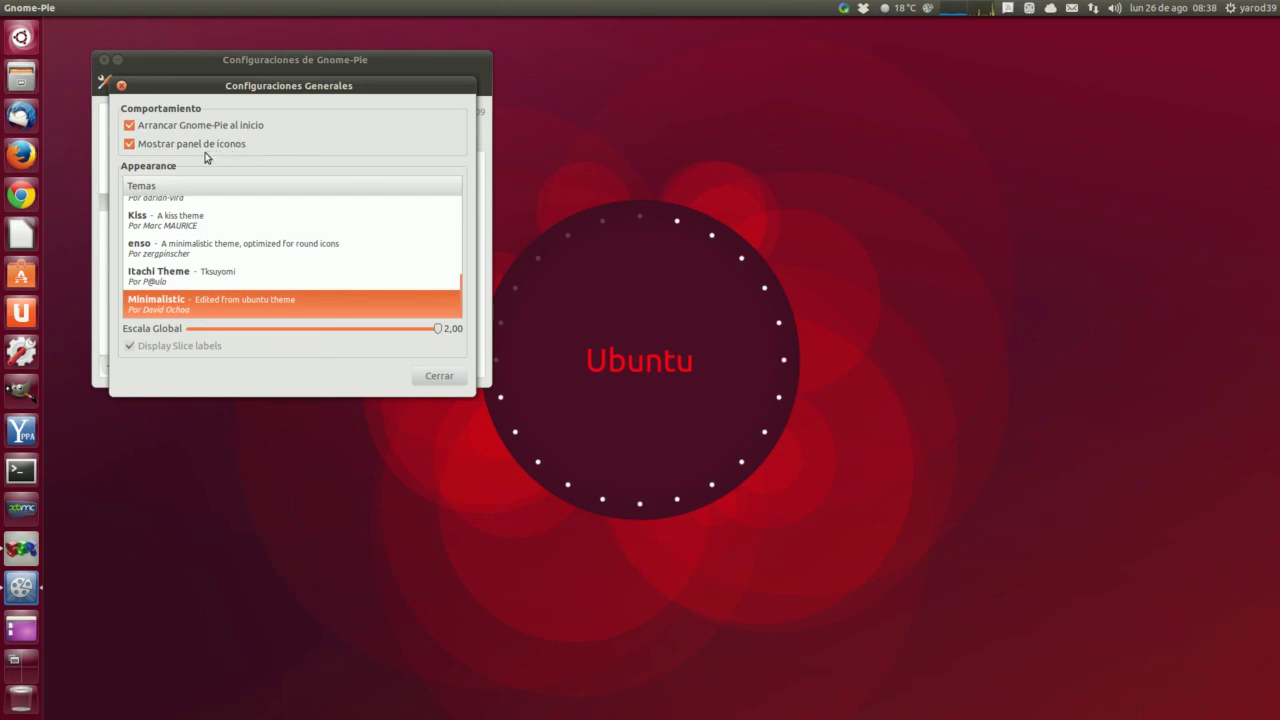
left_click(121, 86)
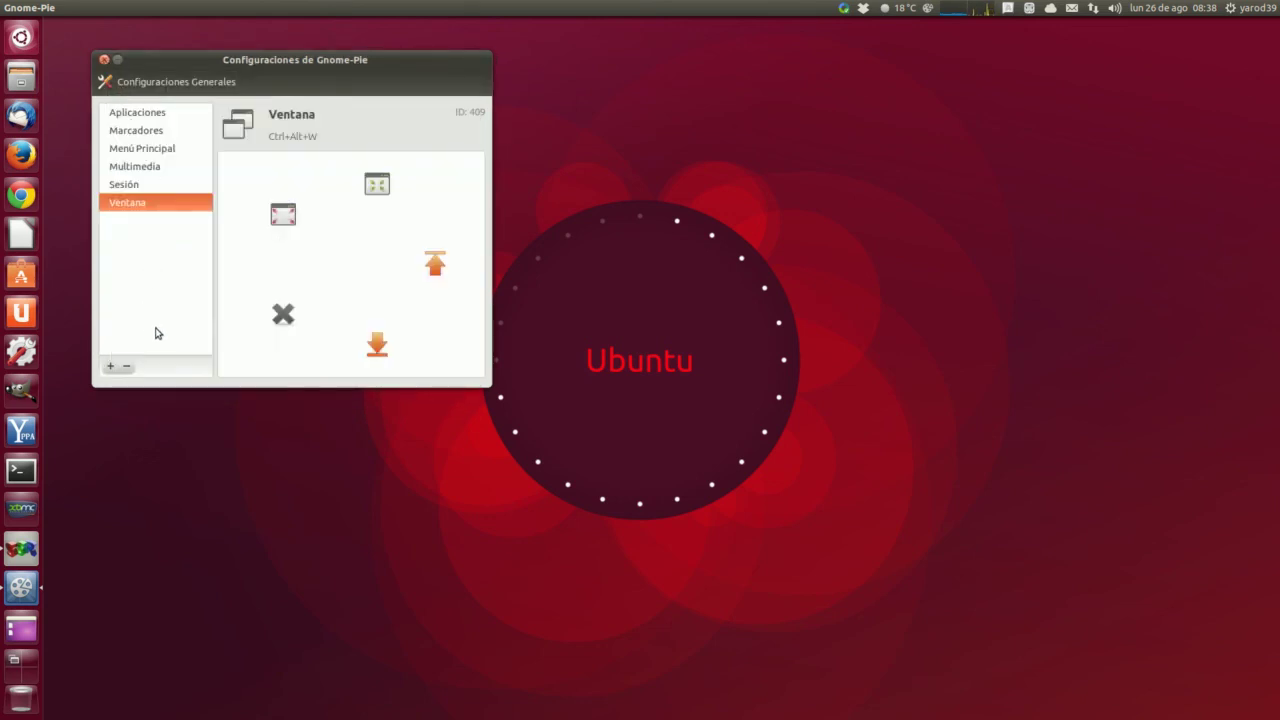
left_click(144, 113)
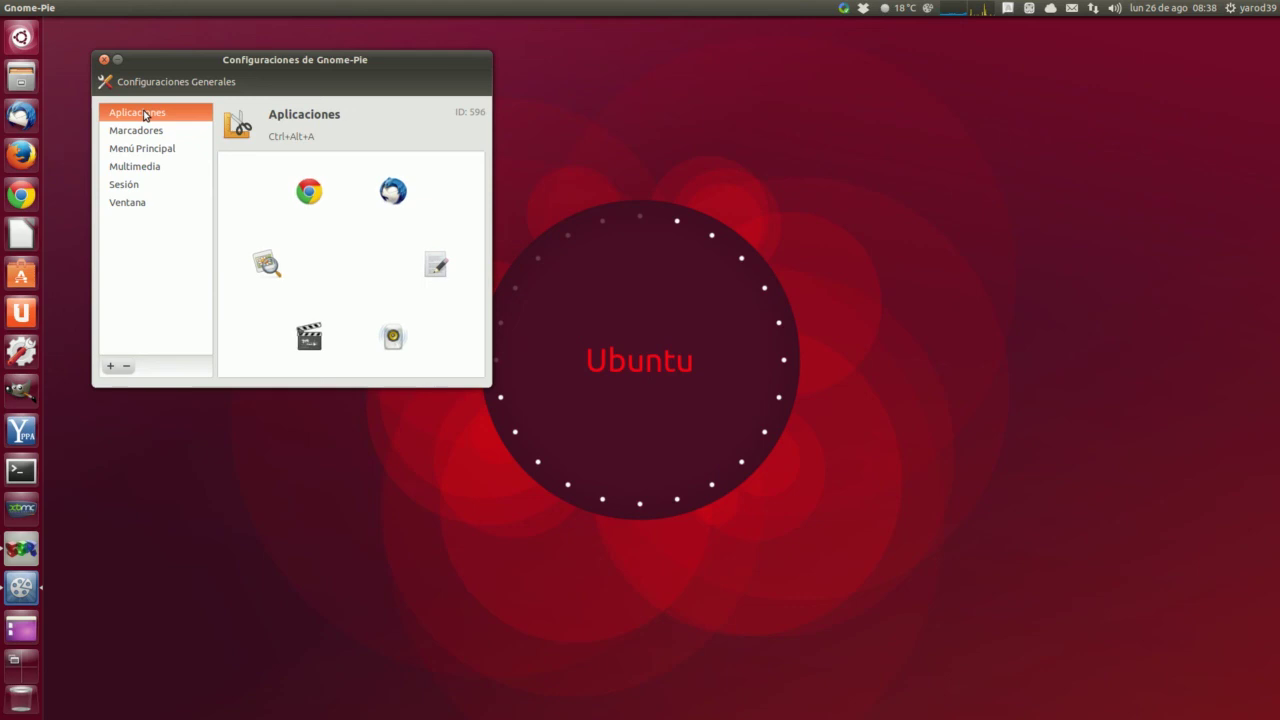
- Close the Gnome-Pie settings window and show the Gnome-Pie indicator's menu without choosing any option
left_click(104, 61)
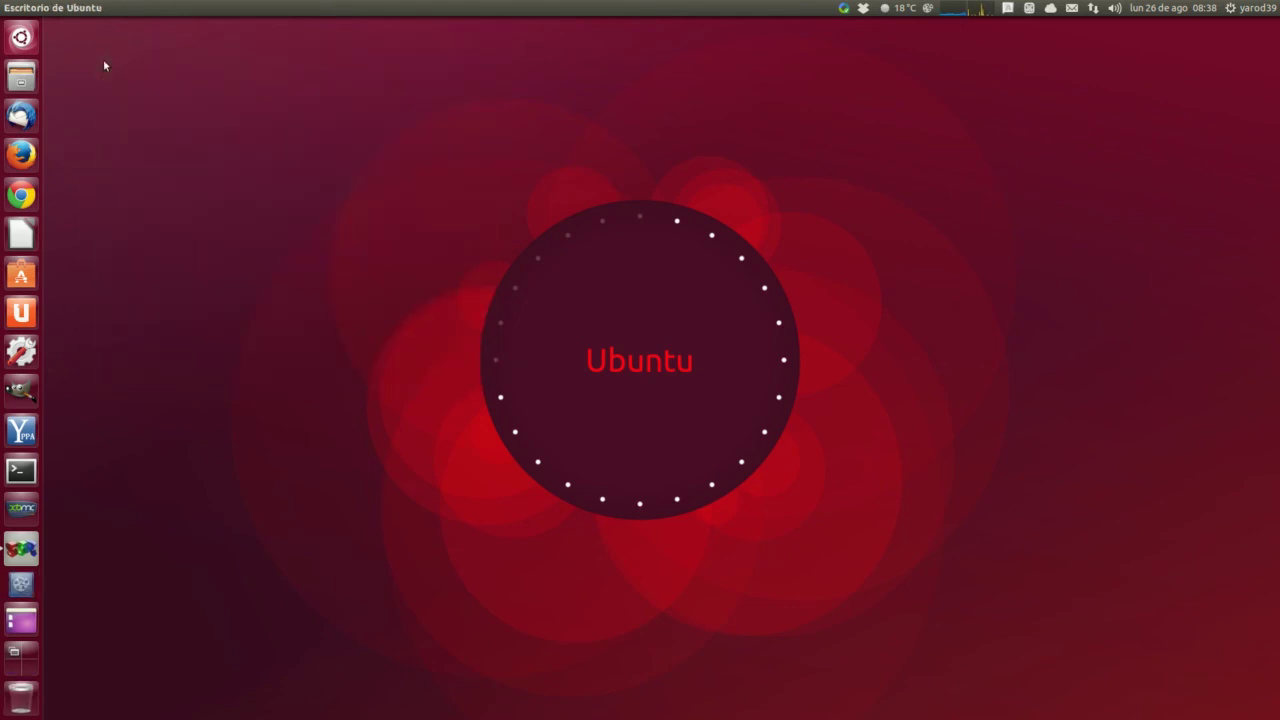
left_click(927, 8)
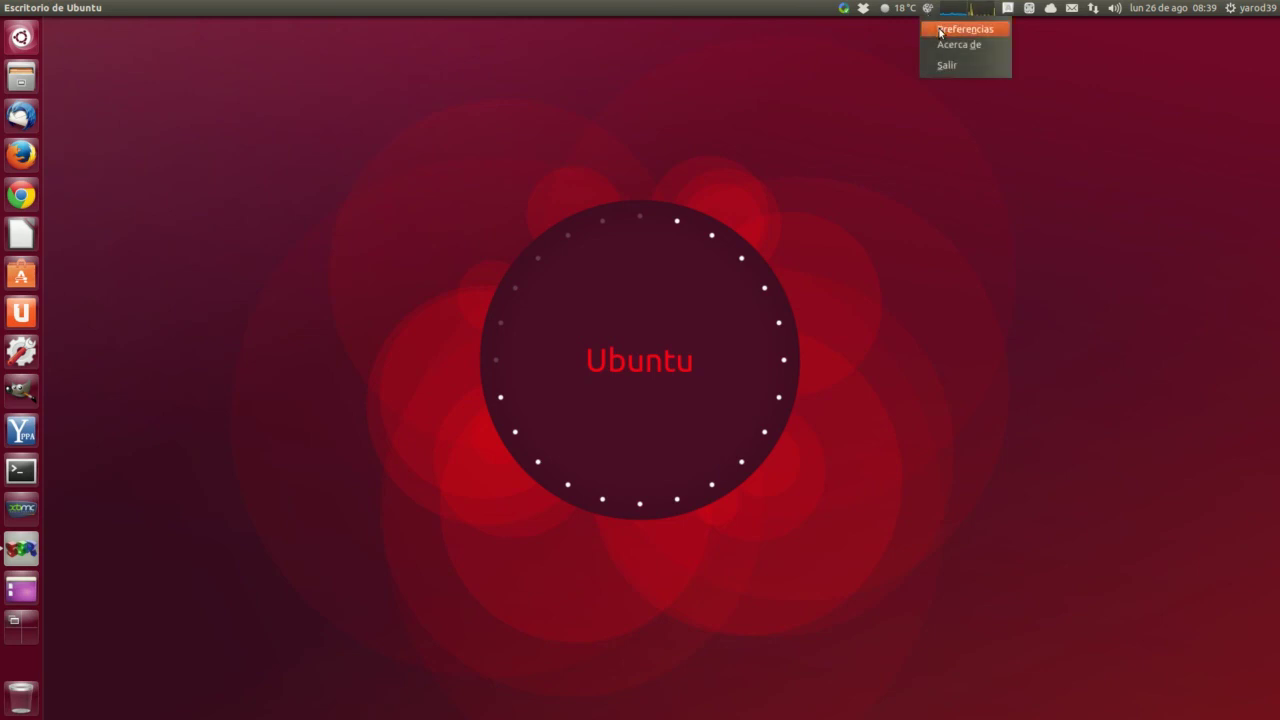
left_click(656, 394)
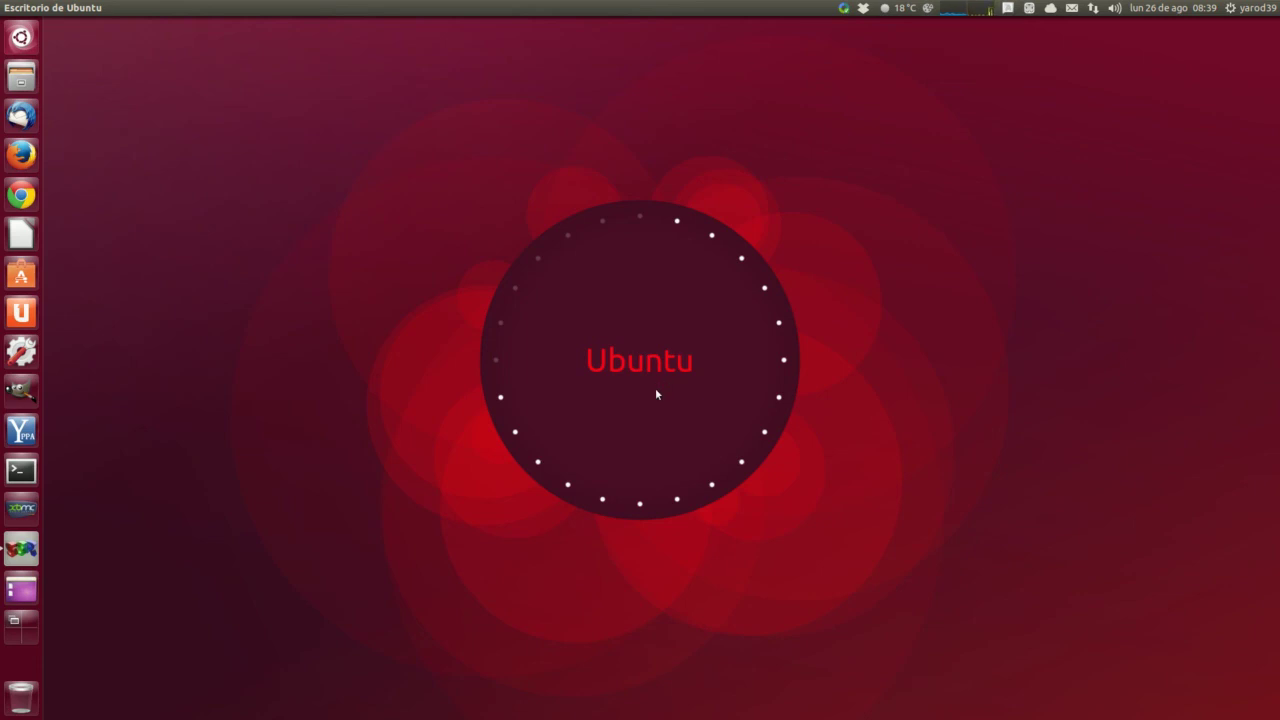
- Launch Google Chrome from the Aplicaciones pie and close its new tab
left_click(621, 330)
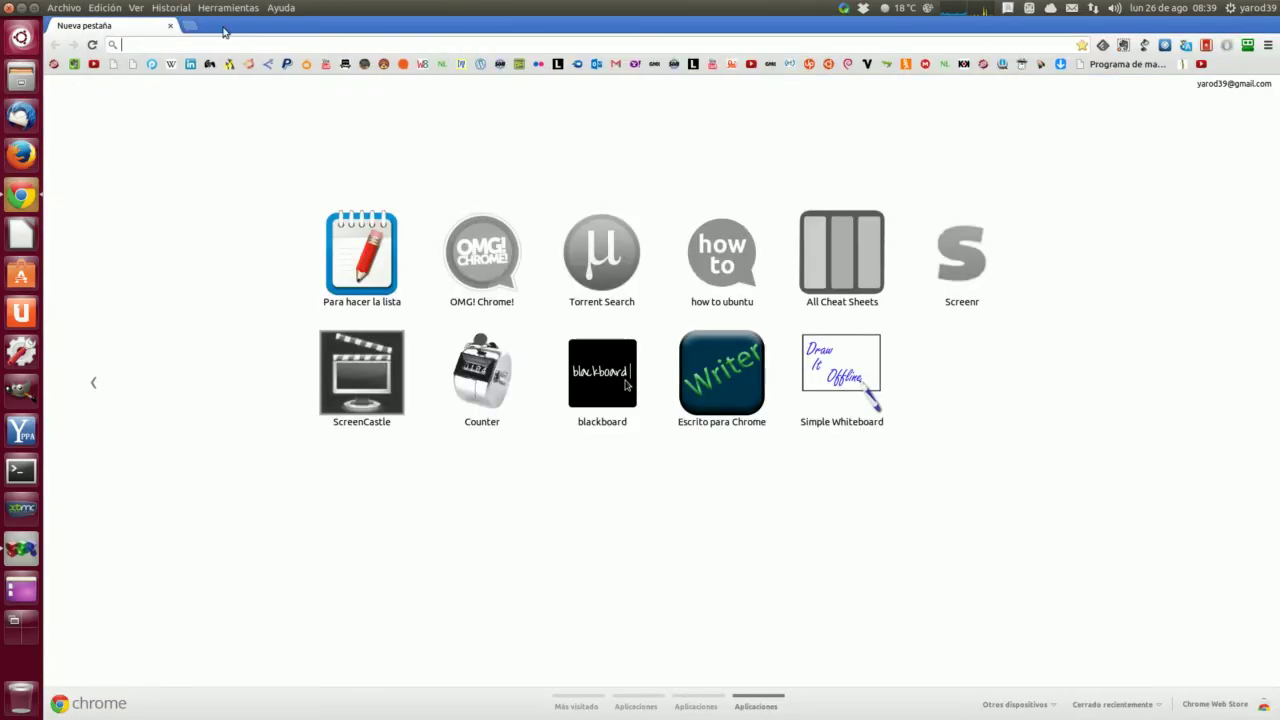
left_click(171, 26)
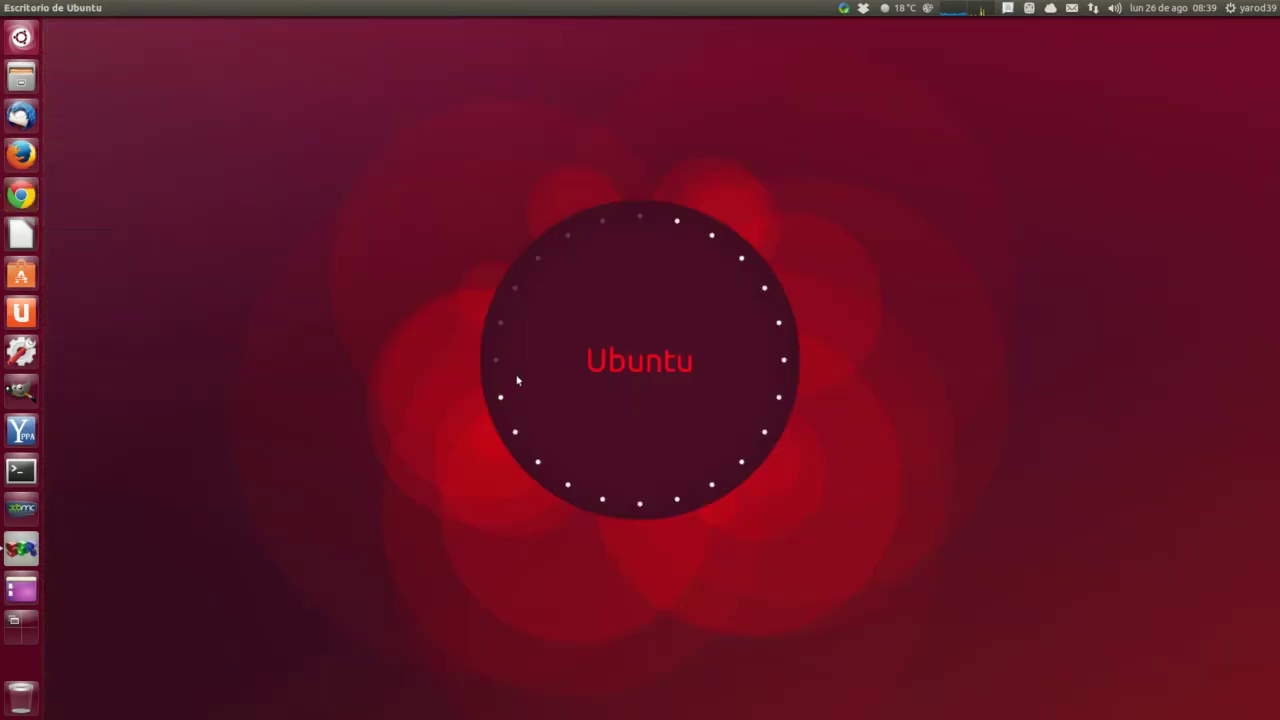
- Bring up the Ventana pie on the desktop and run its slice with the inward green arrows
key("ctrl+alt+w")
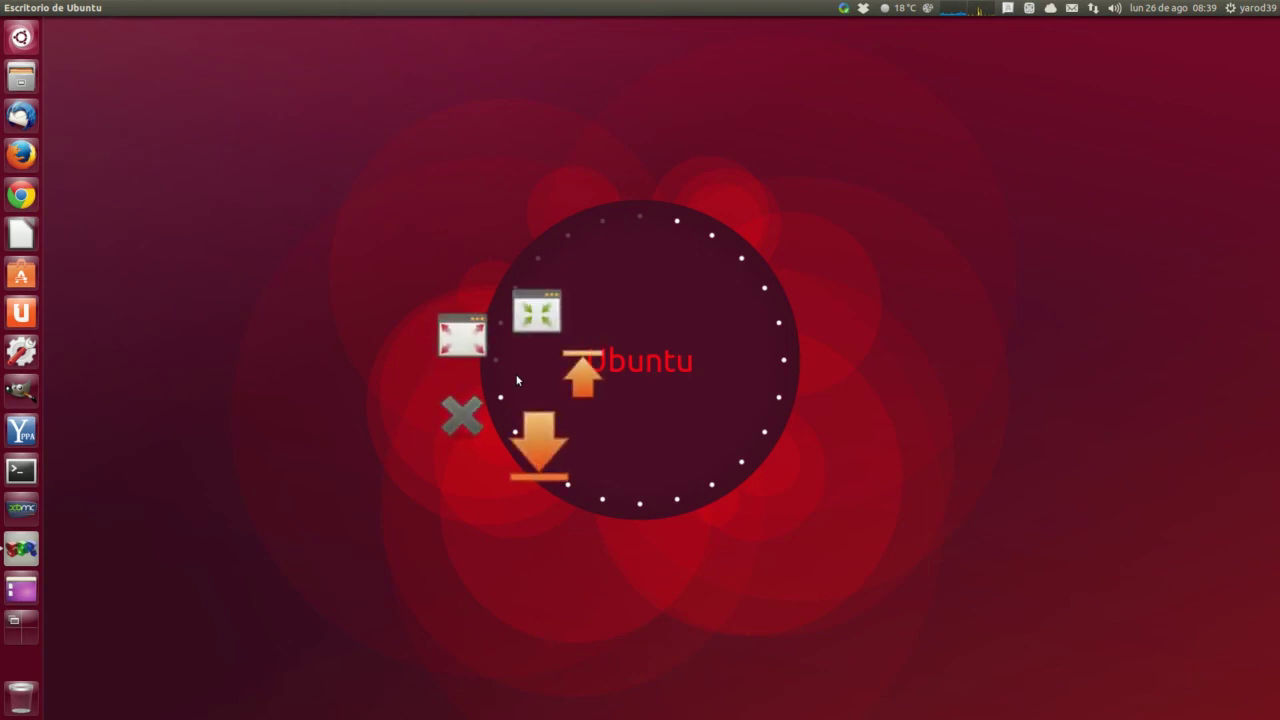
left_click(532, 325)
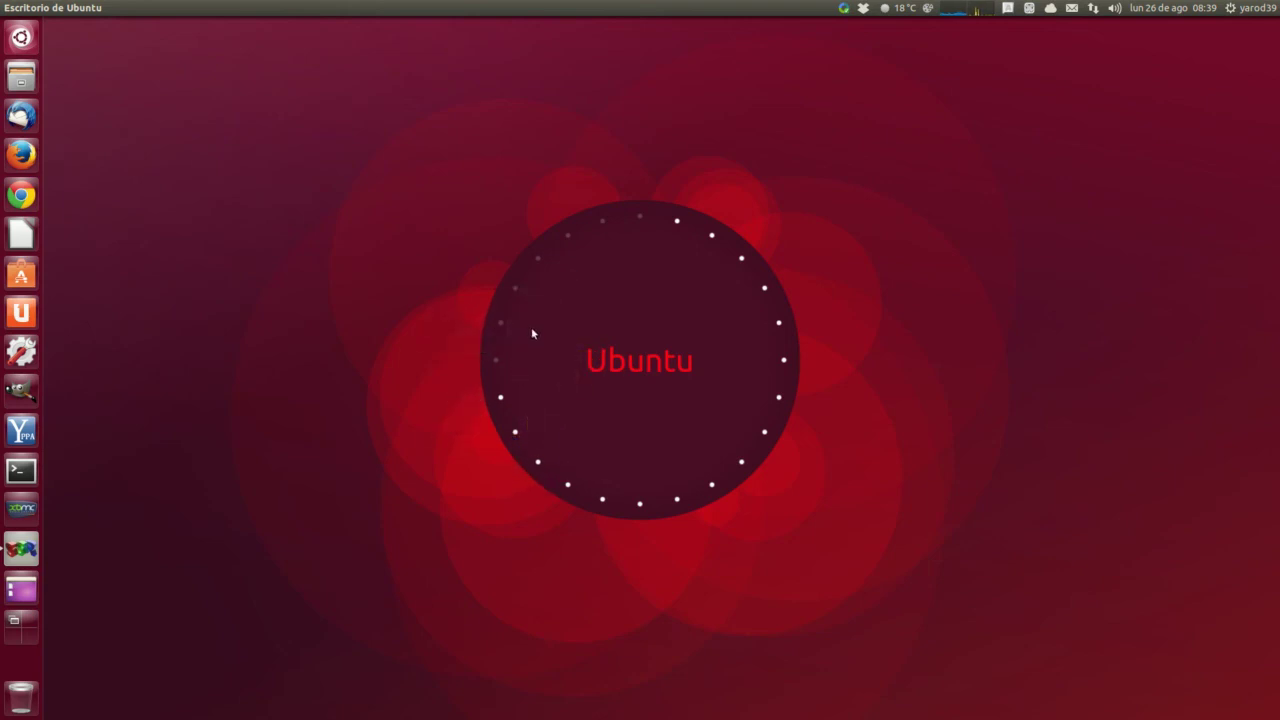